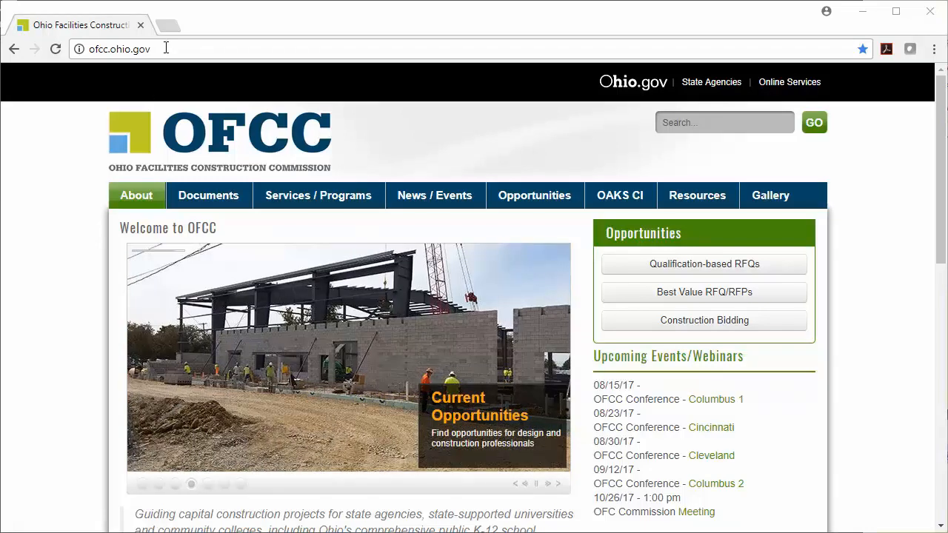
Step: Open the Standard Forms page of the OFCC documents and show the Procurement forms
mouse_move(225, 197)
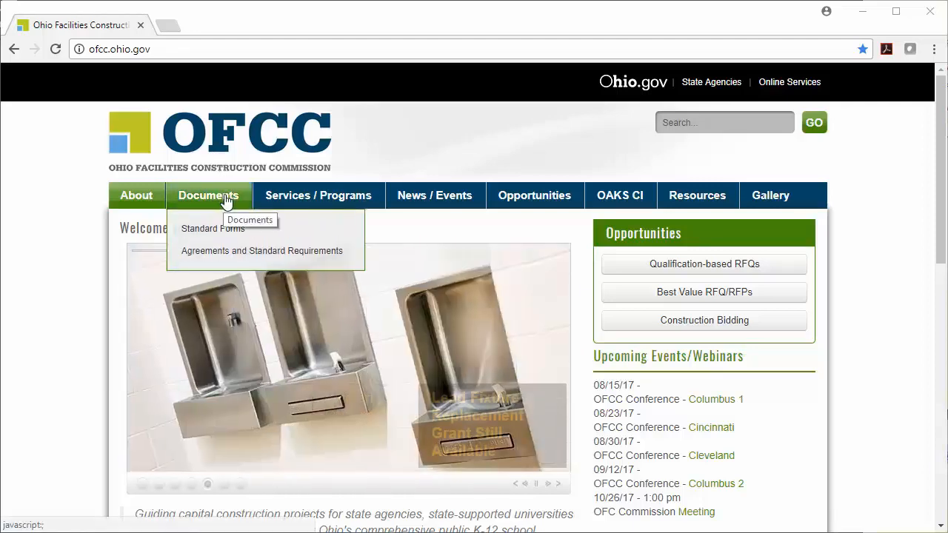
left_click(252, 235)
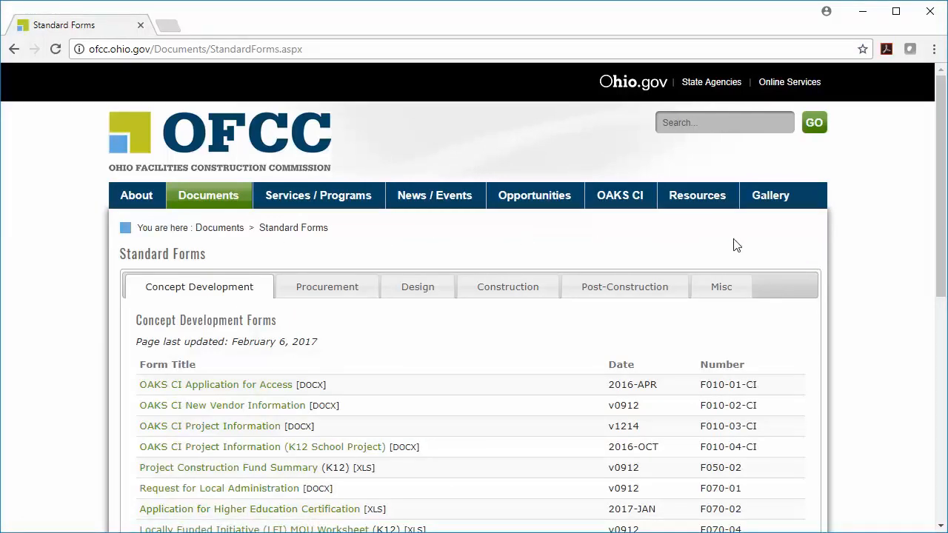
scroll(939, 178, "down", 1)
left_click_drag(940, 178, 931, 218)
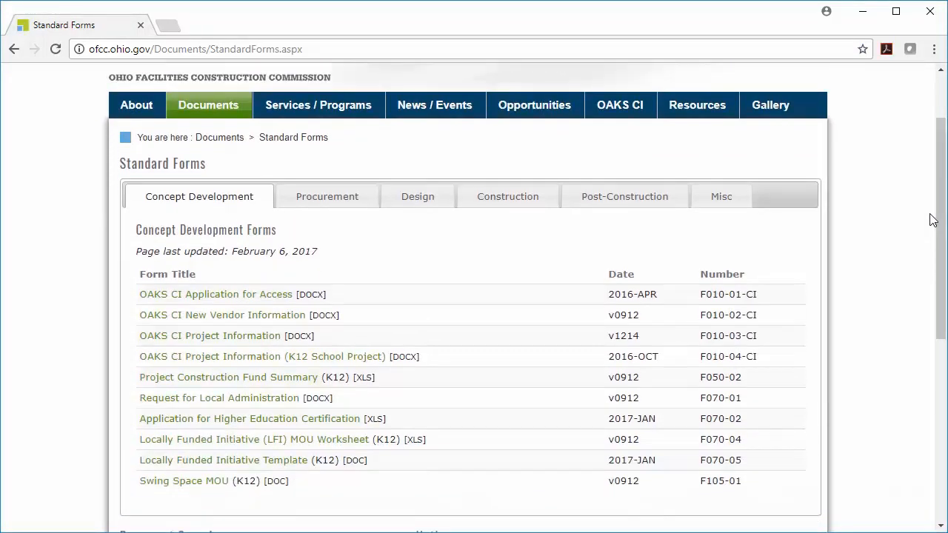
left_click(343, 198)
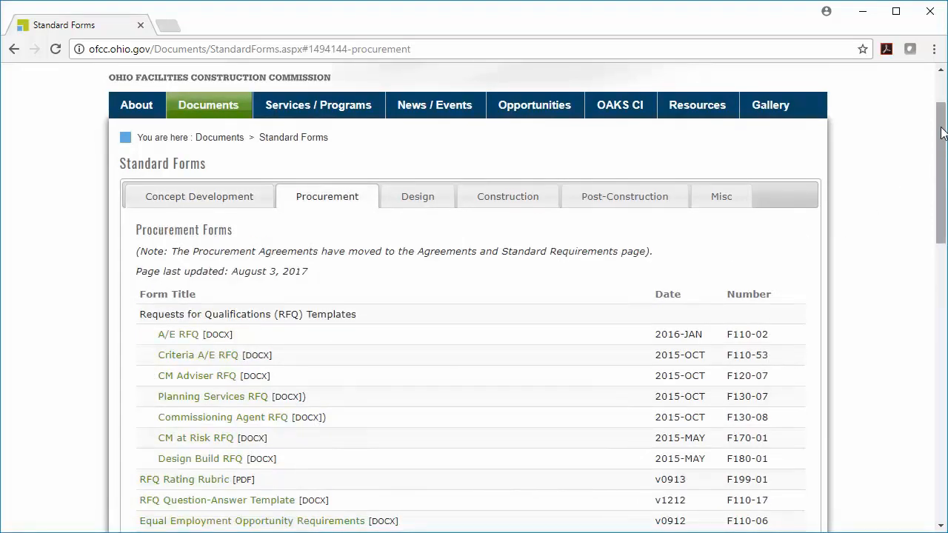
Step: Download the OAKS CI Contract SOV Import Template - Contractor (Cloud) and open the downloaded ZIP file
left_click_drag(942, 126, 928, 319)
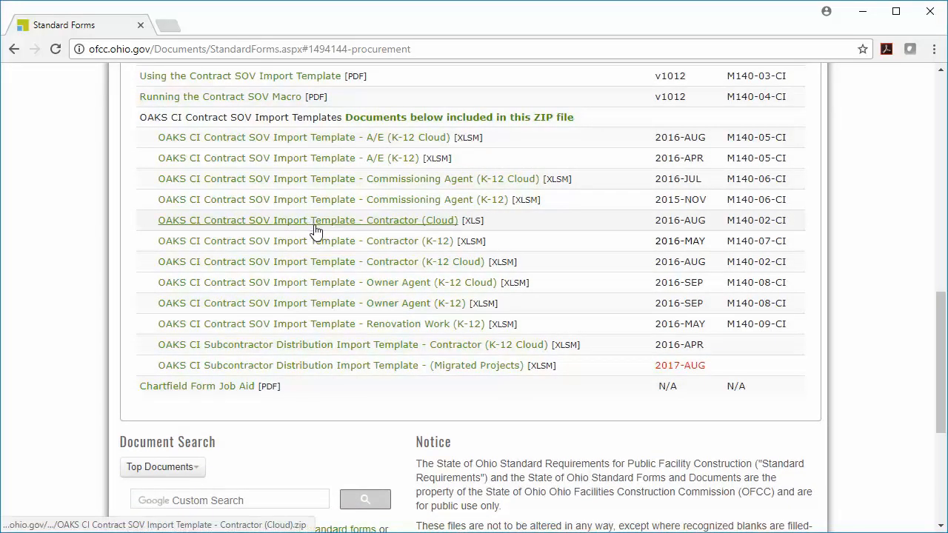
left_click(432, 228)
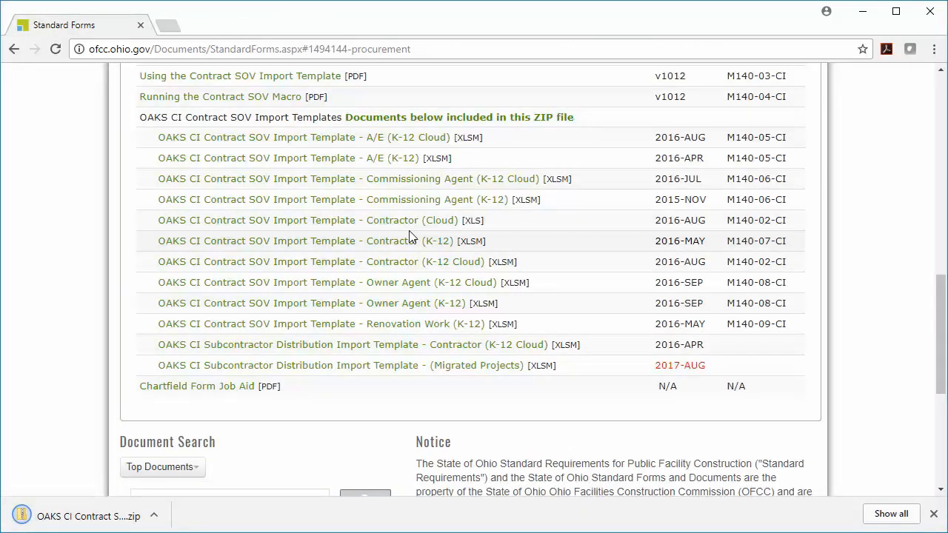
left_click(94, 519)
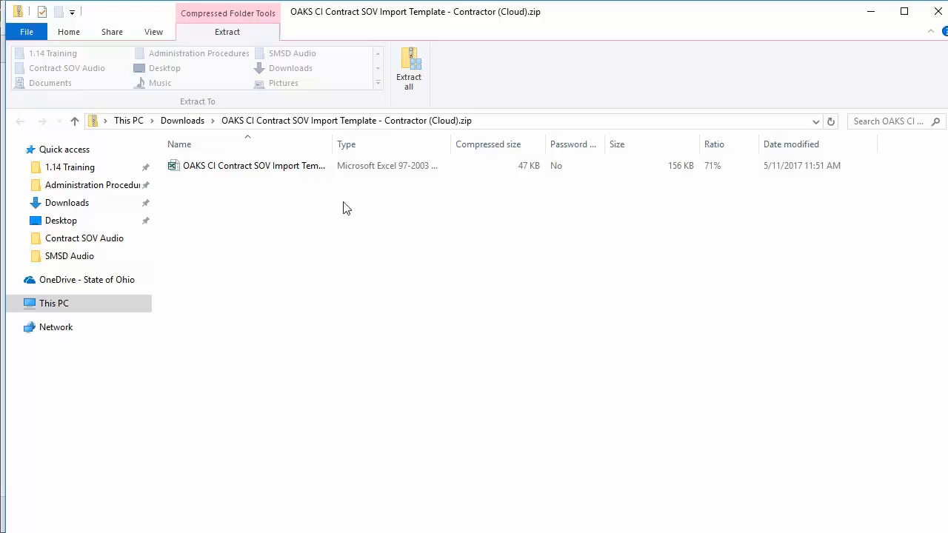
Step: Extract the Contractor (Cloud) template workbook to the Desktop and open the extracted copy in Excel
left_click(238, 169)
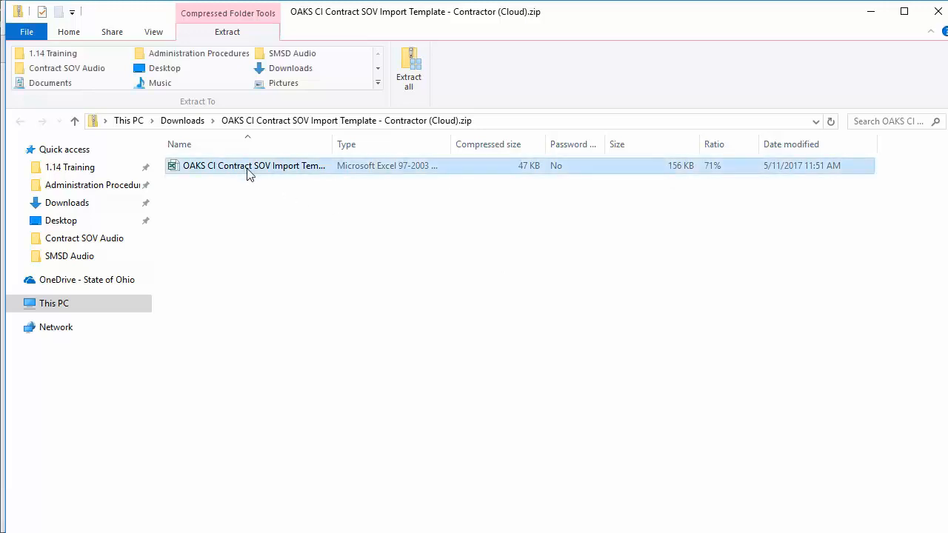
left_click(183, 71)
left_click(91, 222)
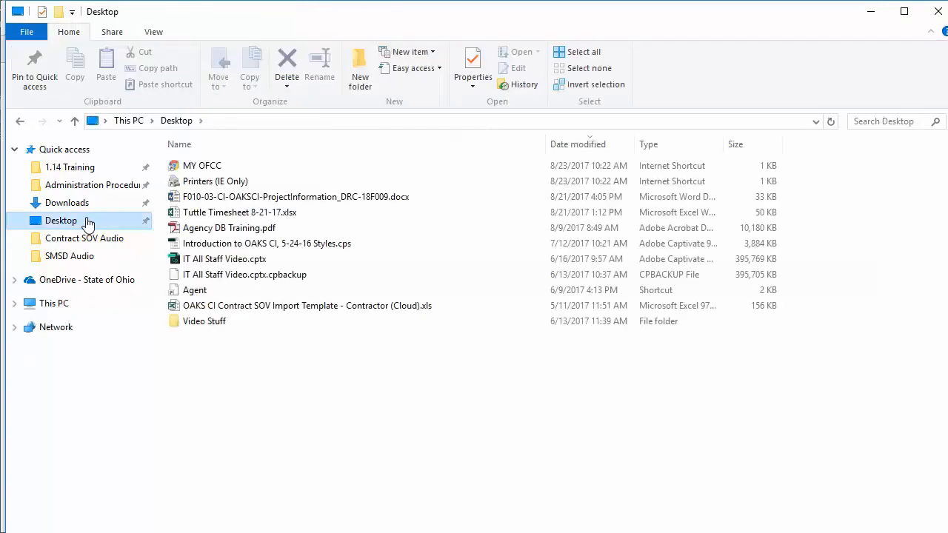
double_click(361, 306)
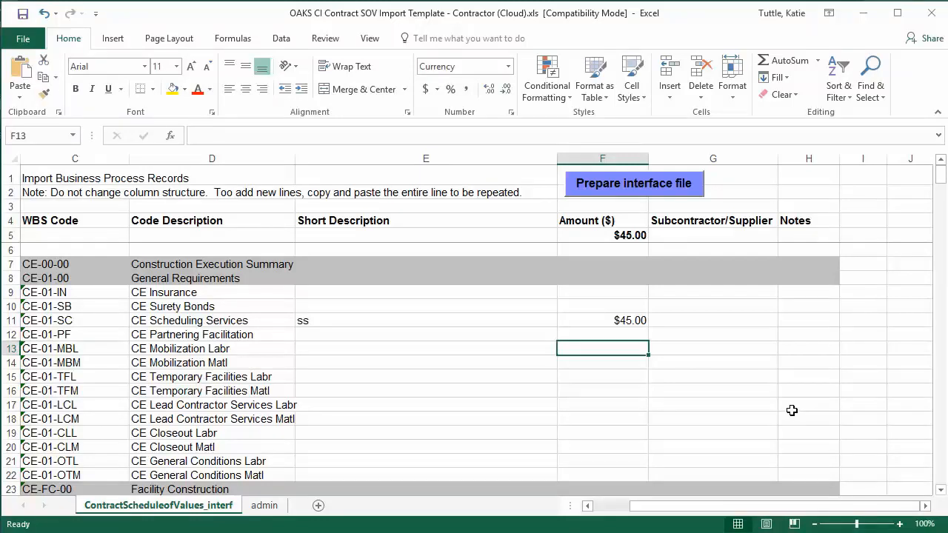
Step: Fill in the CE Partnering Facilitation line with the short description "Partnering Facilitation" and an amount of 500.00
left_click(419, 320)
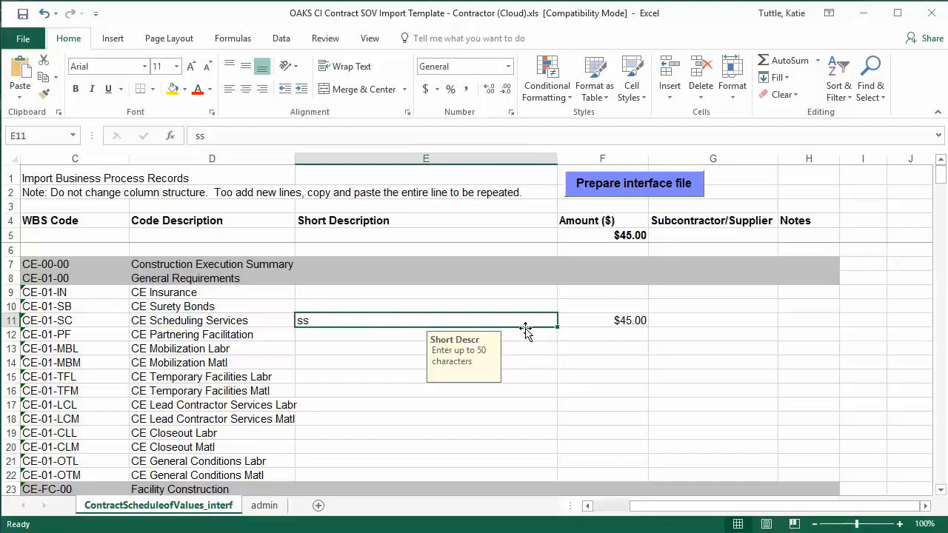
left_click(637, 323)
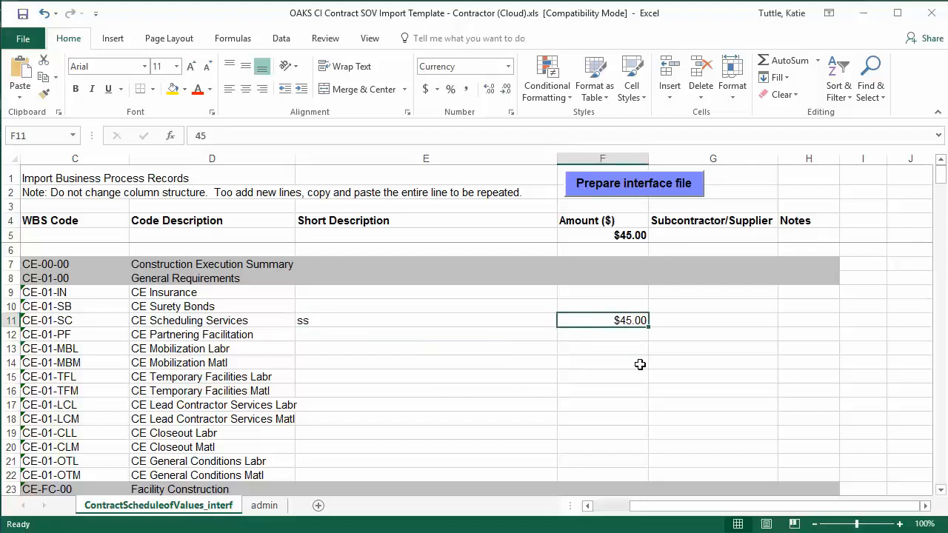
left_click(383, 336)
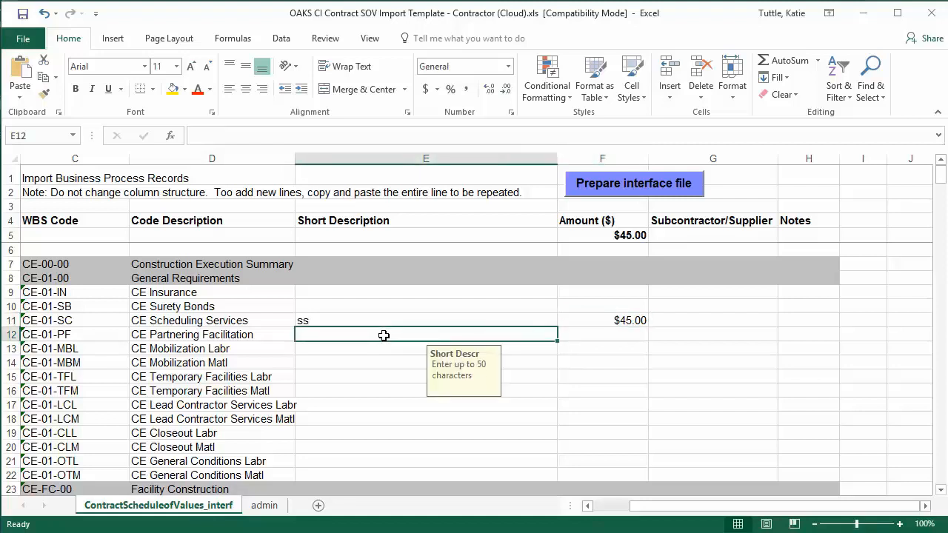
type("Pa")
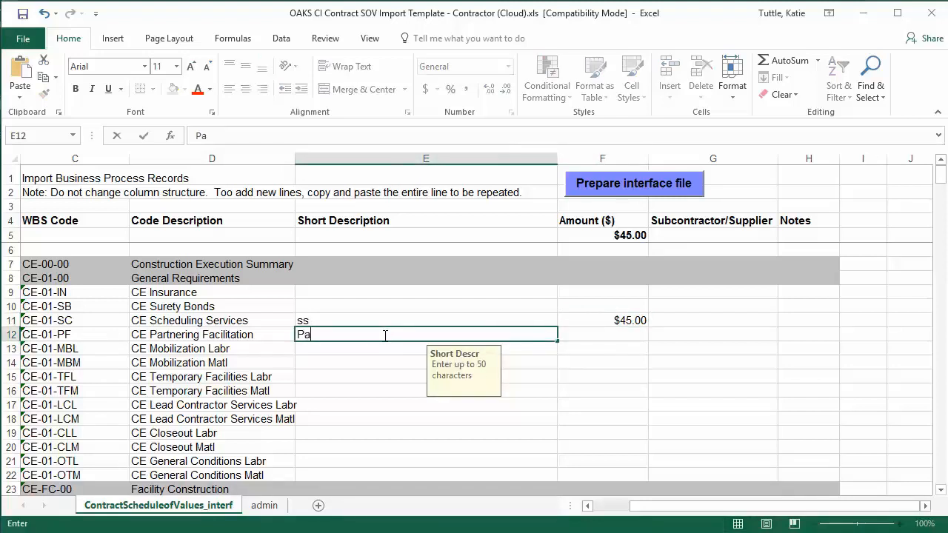
type("rtnering Fa")
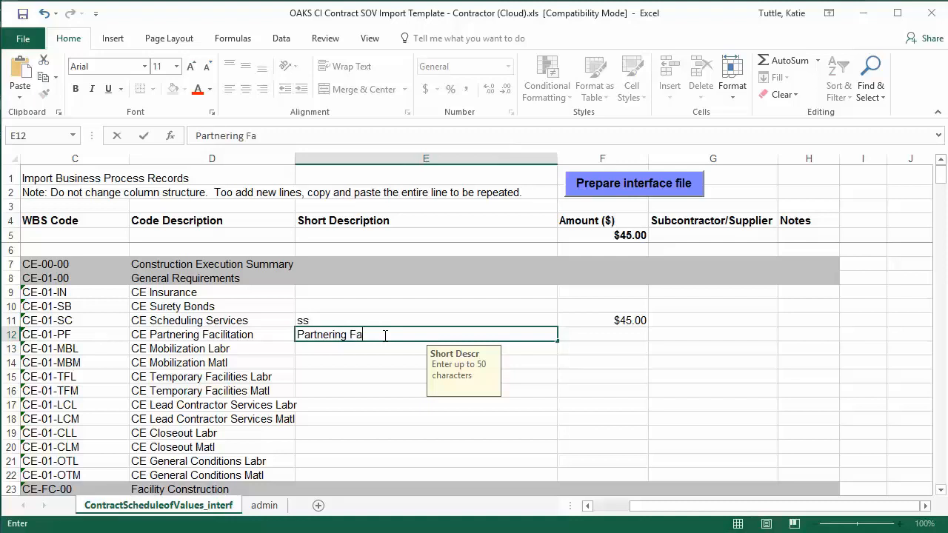
type("cilitation")
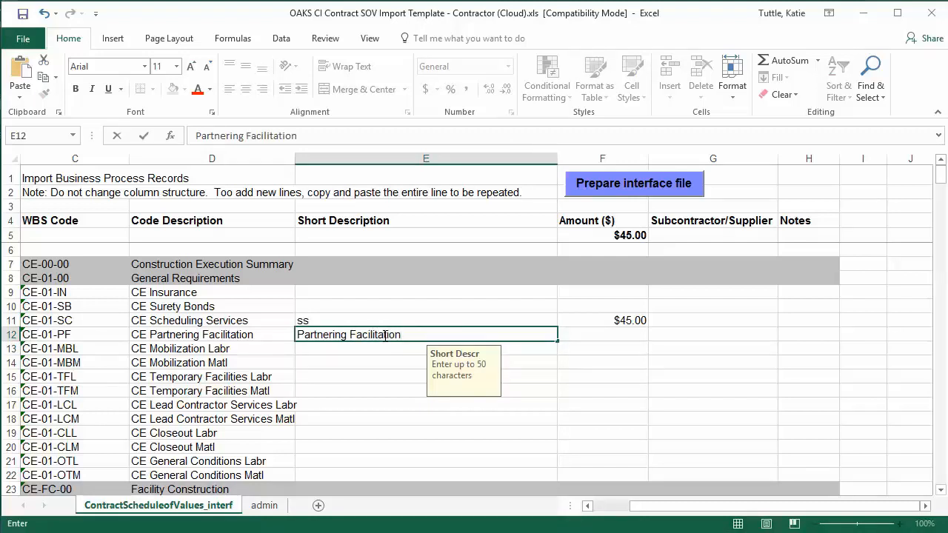
left_click(620, 335)
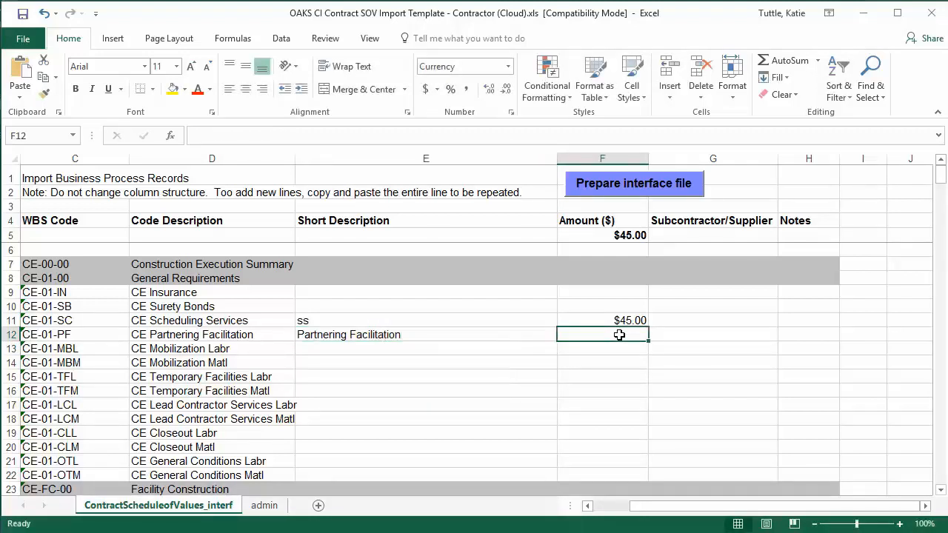
type("500.00")
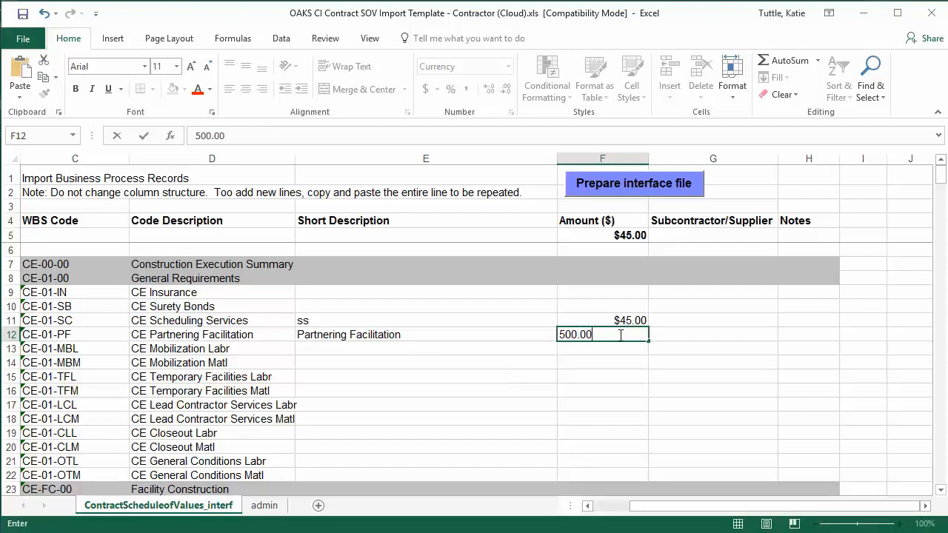
left_click(663, 337)
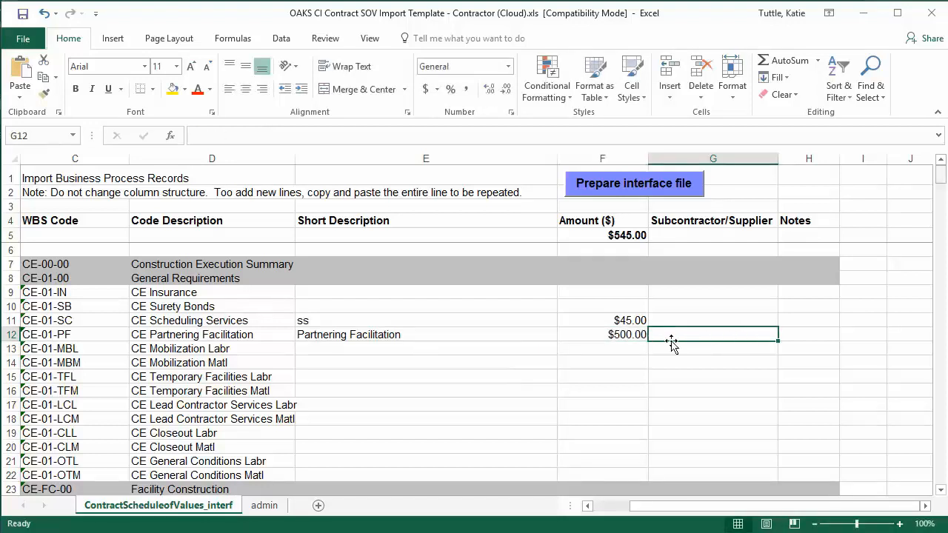
Step: Enter the short description "Concrete Labor" and an amount of 5000 for the Concrete Labr line, CE-FC-03L
left_click_drag(942, 184, 939, 199)
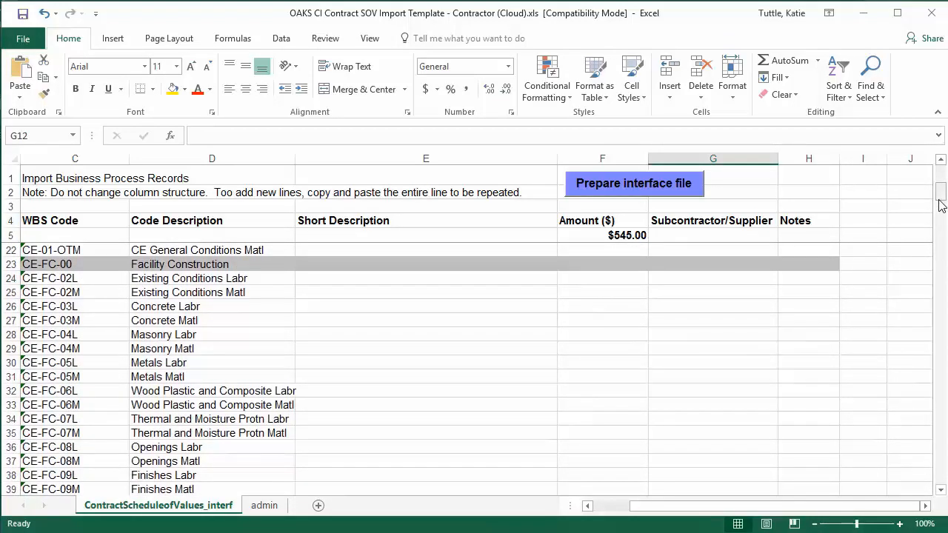
left_click(315, 306)
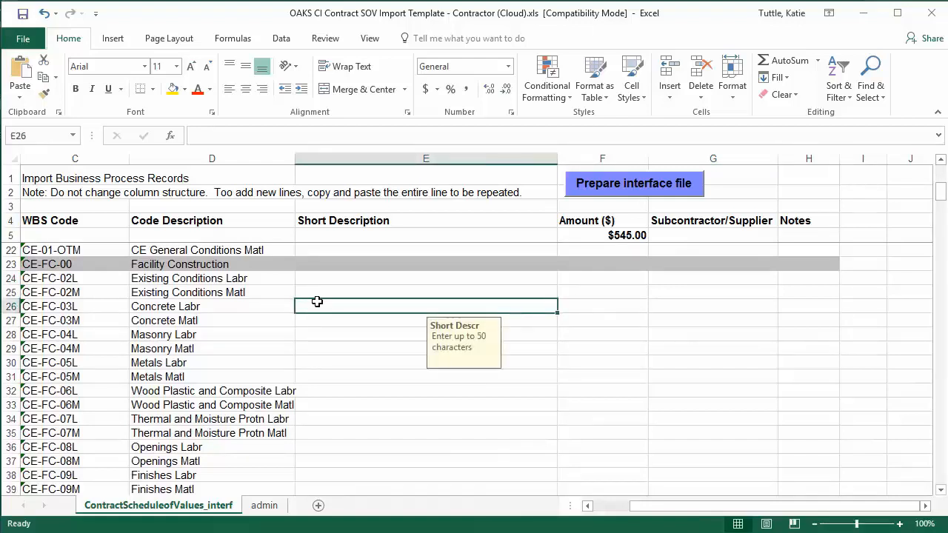
type("Concret")
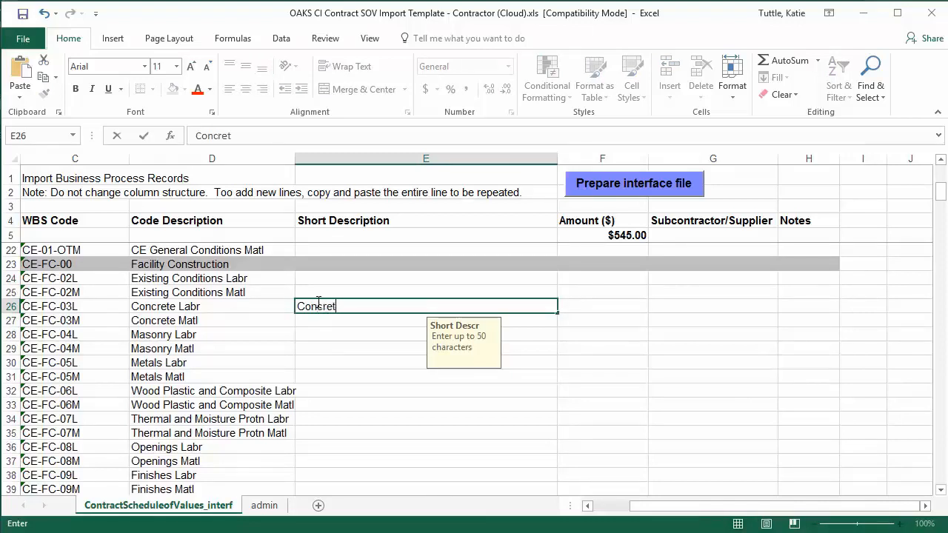
type("e Labor")
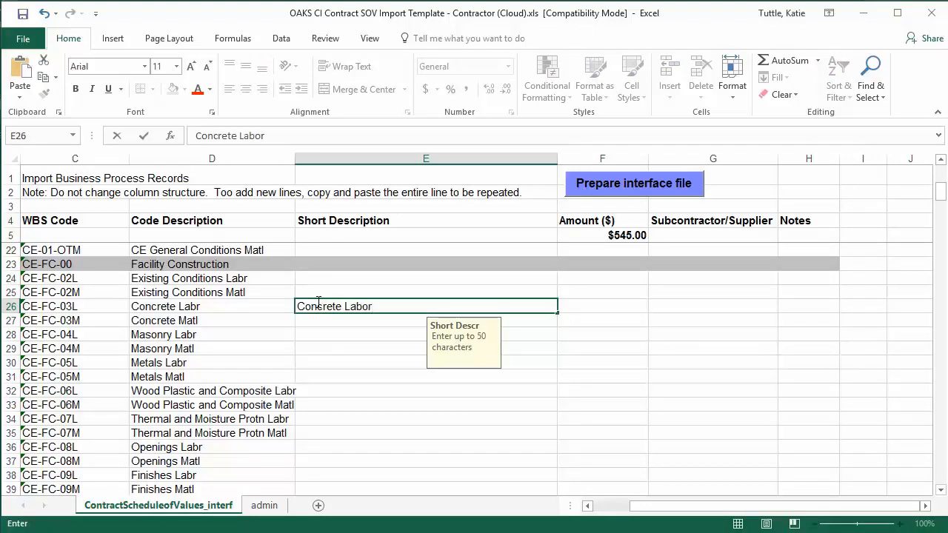
left_click(612, 307)
type("5000")
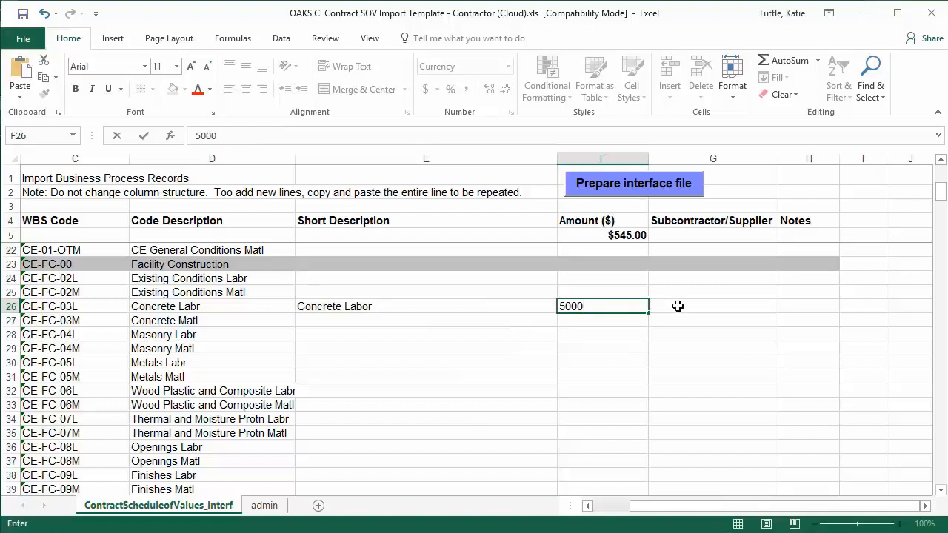
Step: Set the Concrete Labr line's subcontractor/supplier to ARL and extend its short description to "Concrete Labor (EDGE)"
left_click(721, 308)
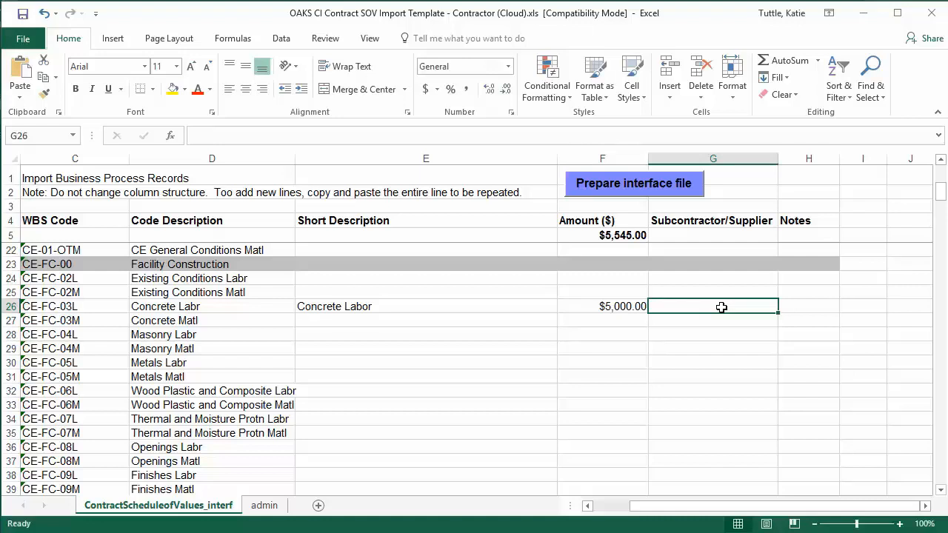
type("AR")
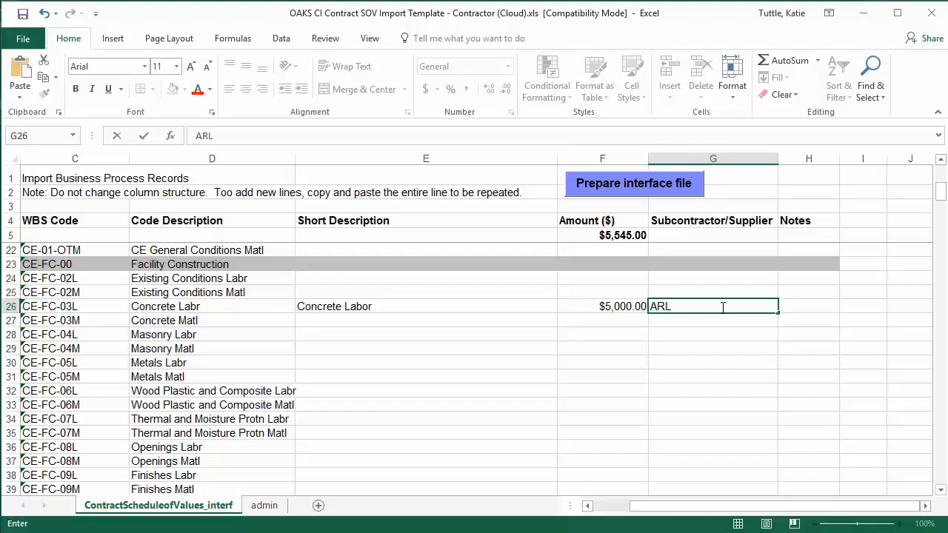
type("L")
key("Return")
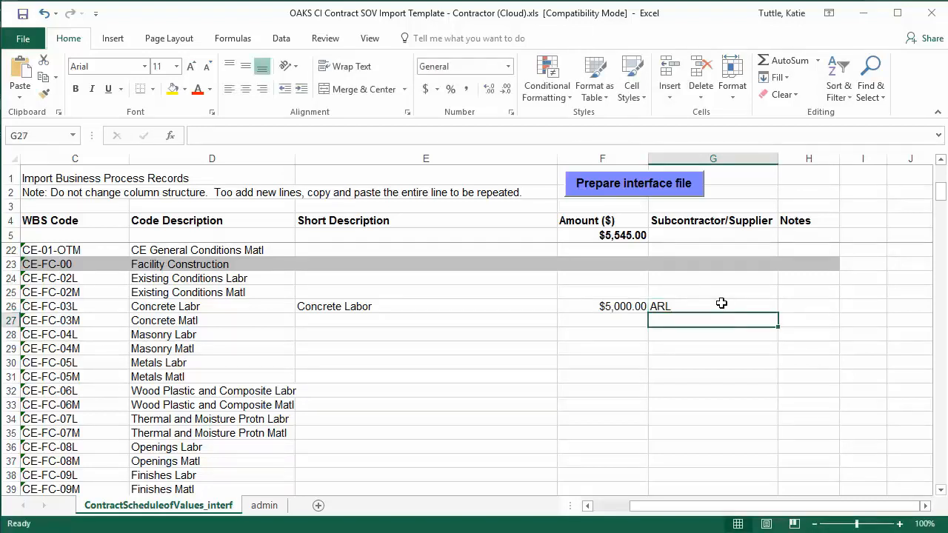
double_click(431, 306)
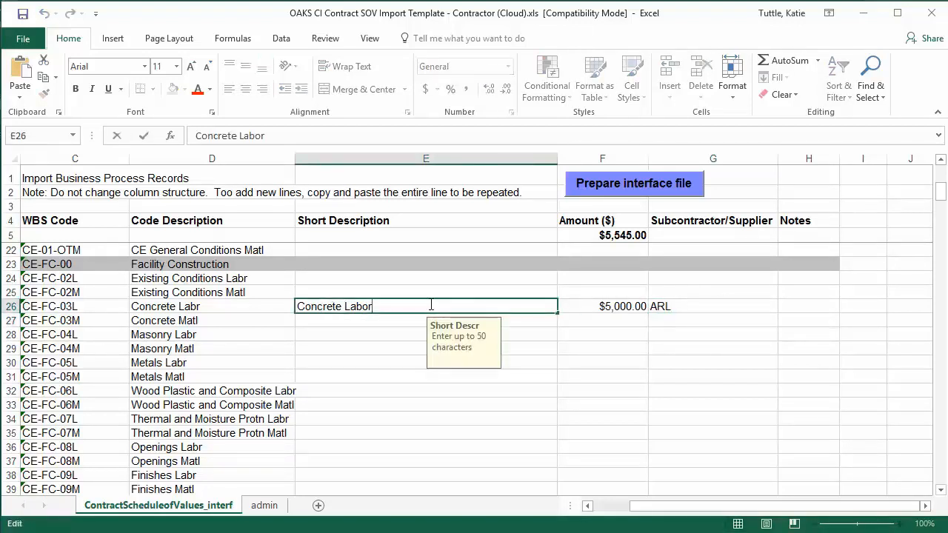
type("(EDGE)")
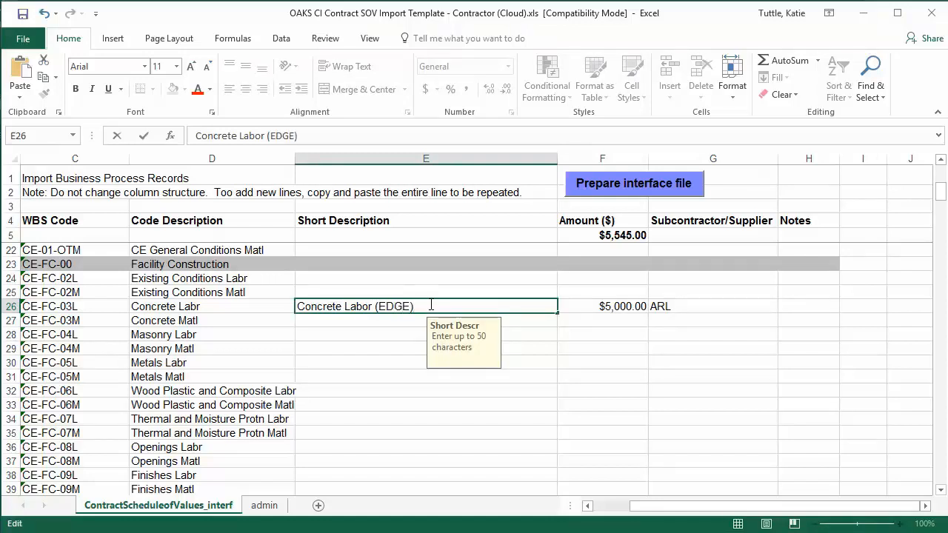
Step: Fill in the Concrete Matl line with the short description "Concrete Material (EDGE)", an amount of 5000 and subcontractor/supplier ARL
left_click(383, 321)
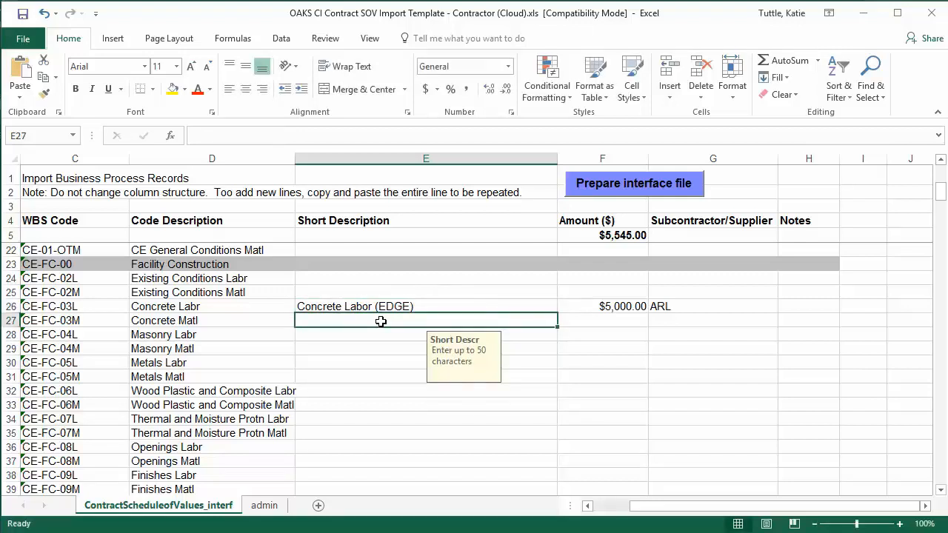
type("Concrete M")
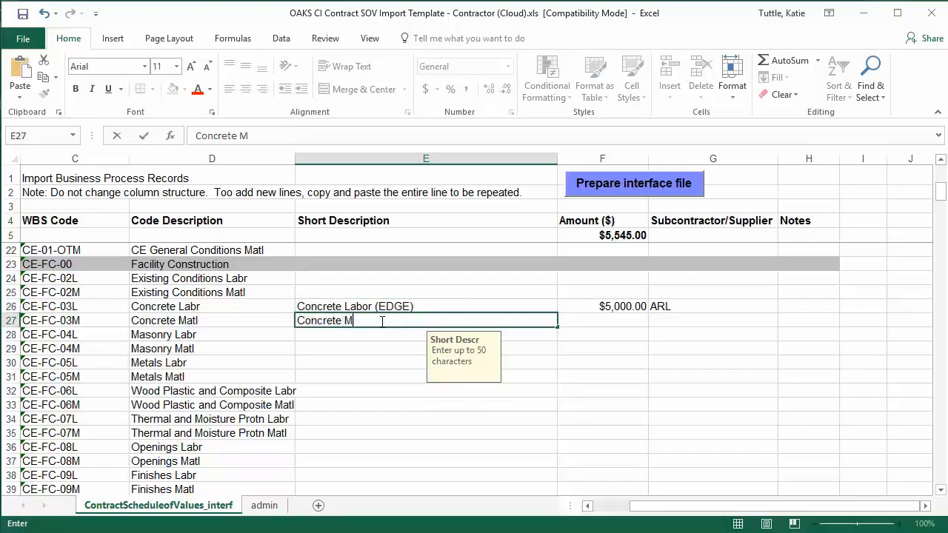
type("aterial (EDGE")
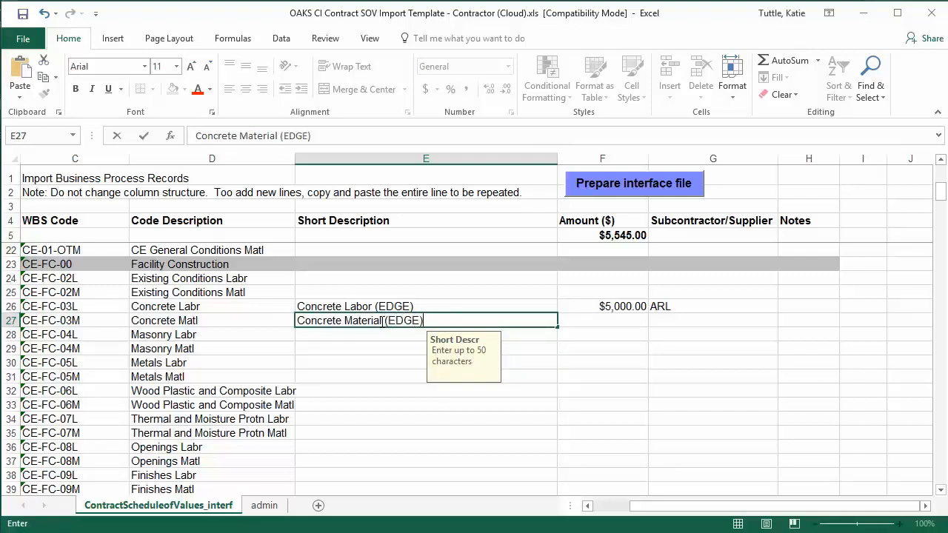
left_click(617, 323)
type("5000")
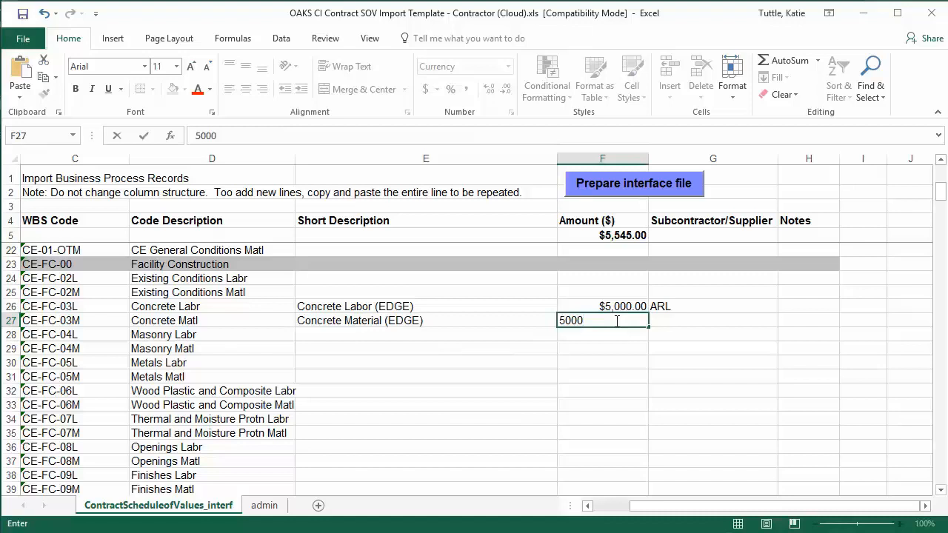
left_click(702, 326)
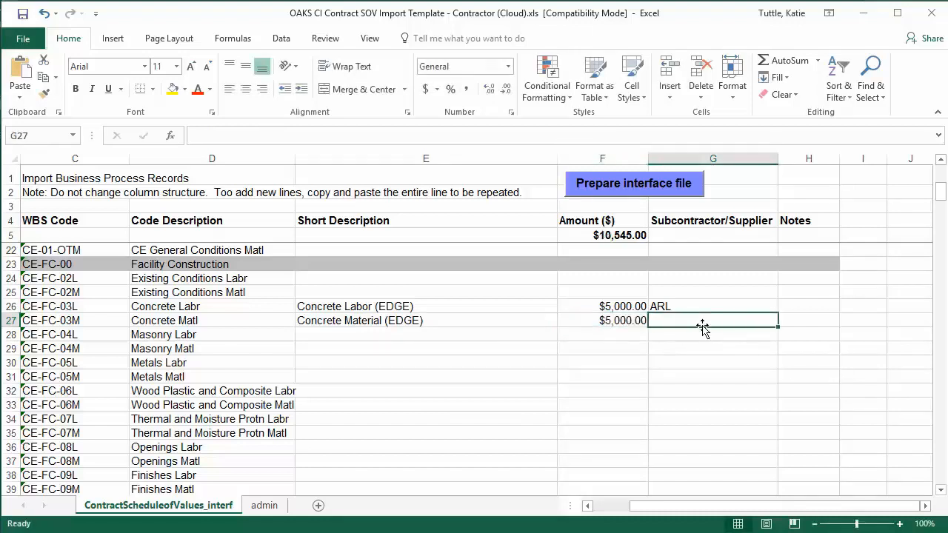
type("ARL")
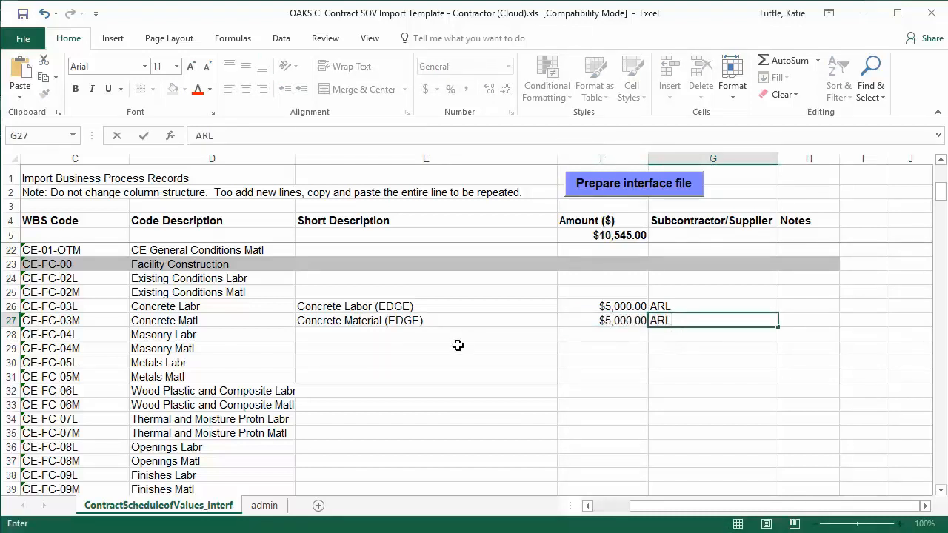
Step: Duplicate the entire Metals Labr row, CE-FC-05L, by inserting a copy of it directly beneath the original
left_click(342, 363)
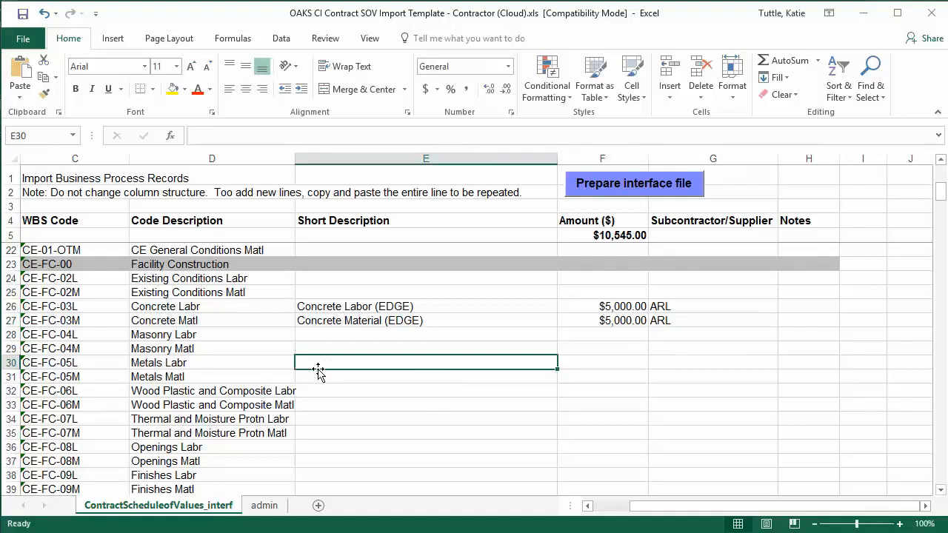
right_click(11, 363)
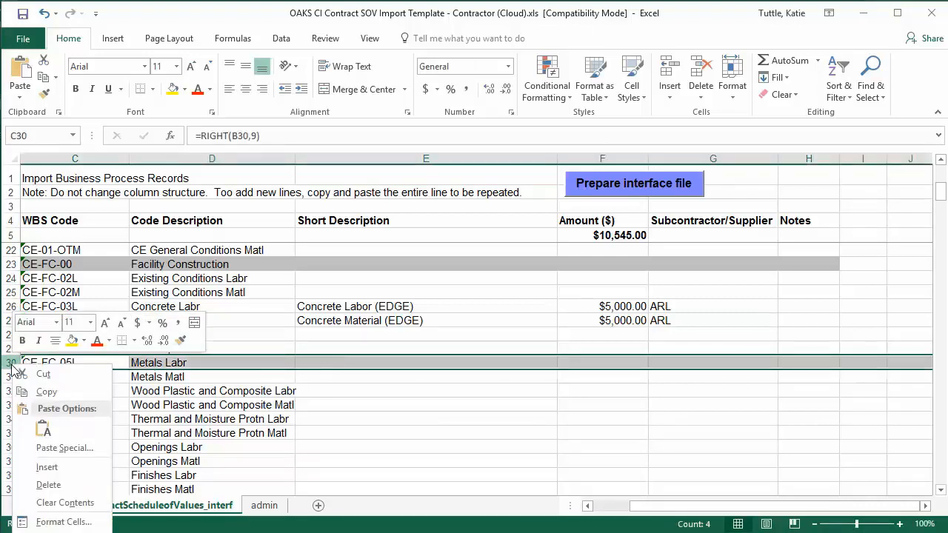
left_click(46, 391)
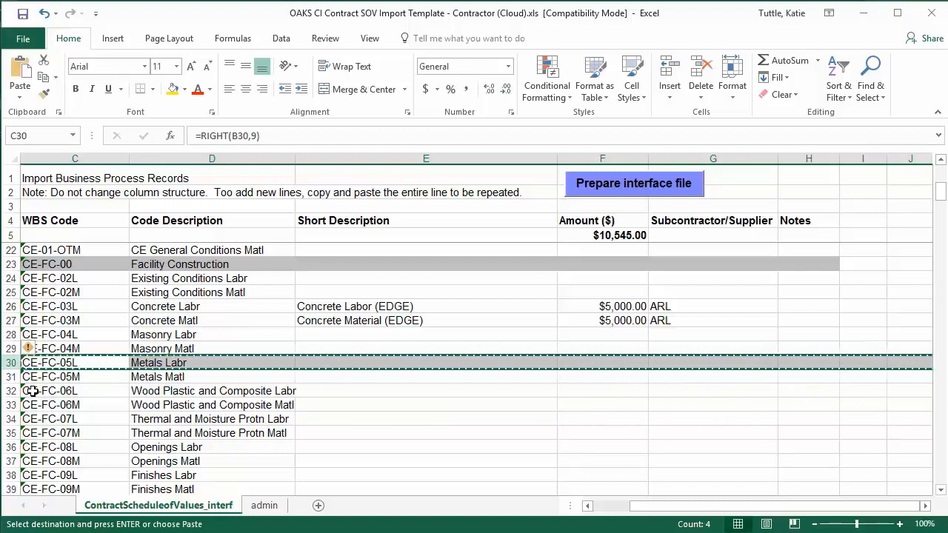
right_click(6, 378)
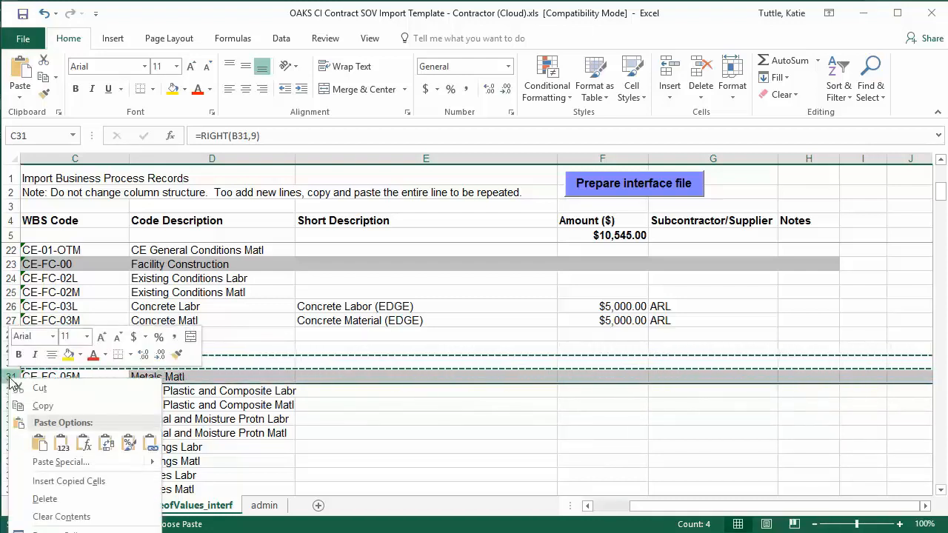
left_click(47, 482)
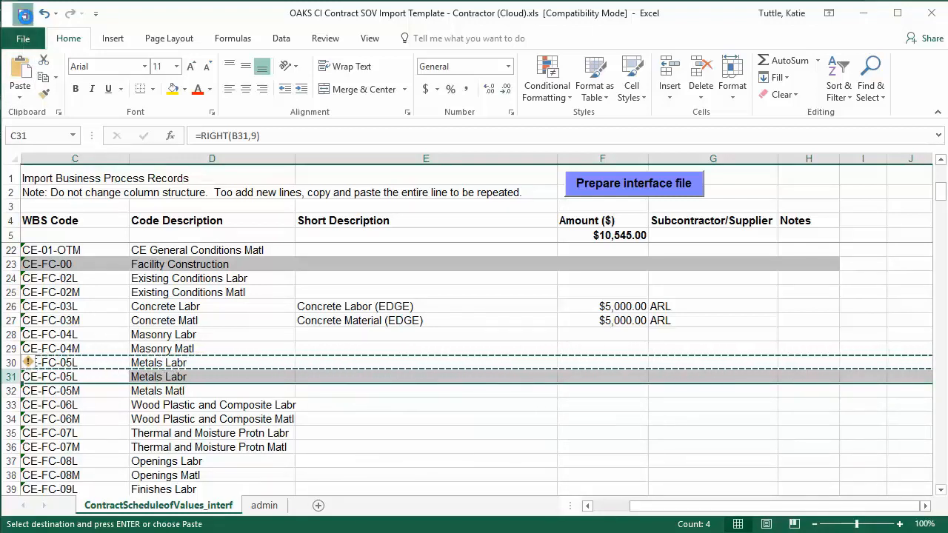
key("Escape")
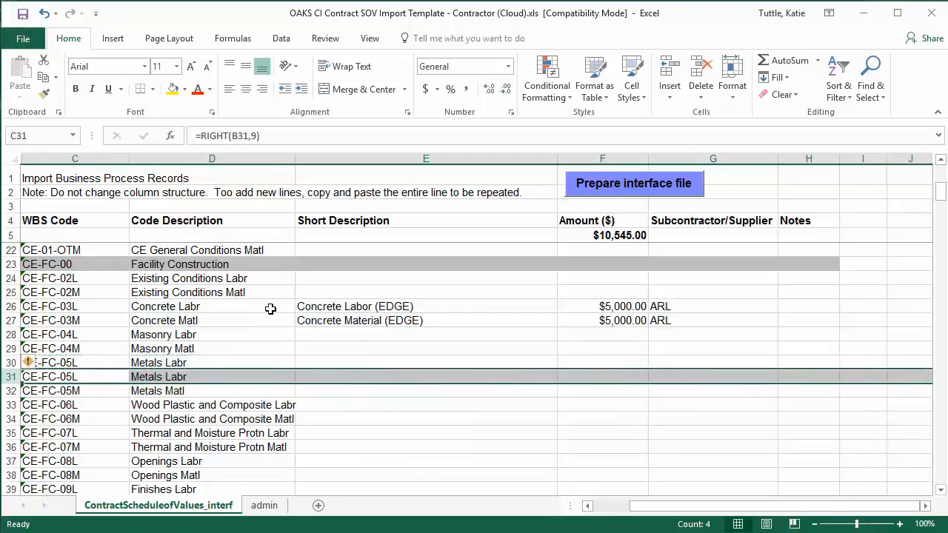
Step: Enter the short descriptions "Metals Labor" on the first Metals Labr line and "Metals Labor (EDGE)" on the duplicate line
left_click(369, 362)
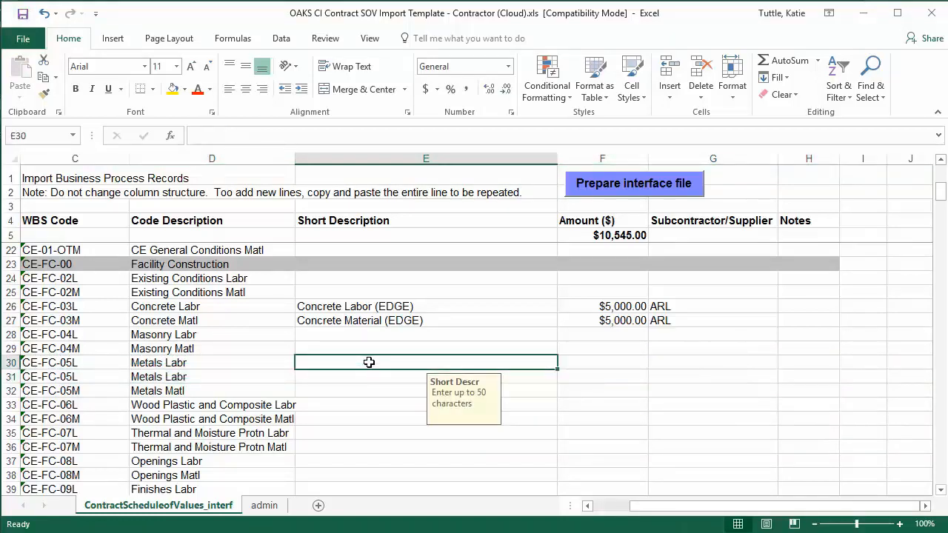
type("Metals La")
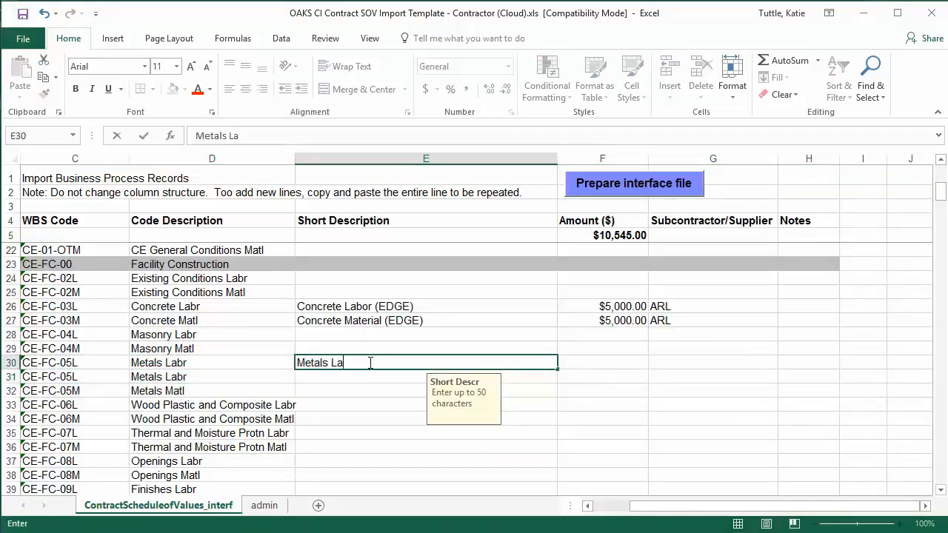
type("bor")
left_click(393, 387)
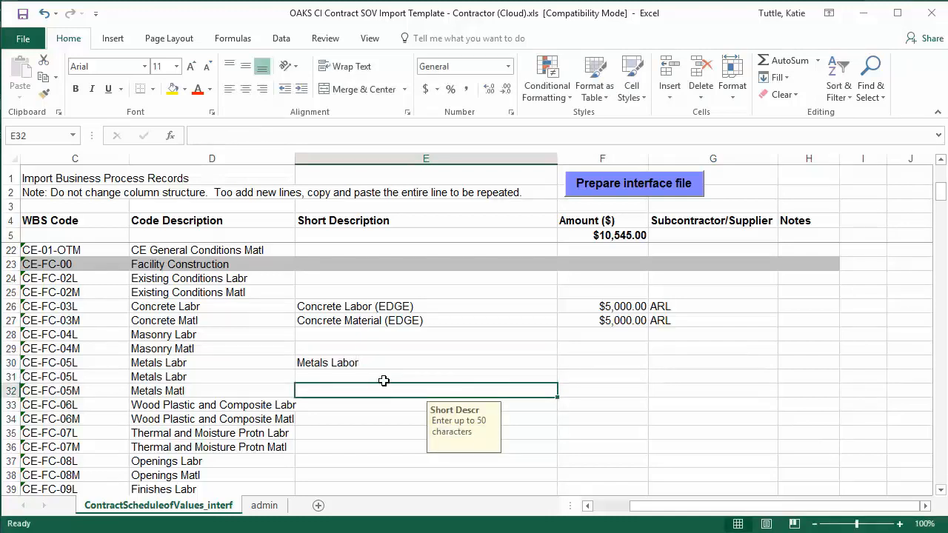
left_click(384, 377)
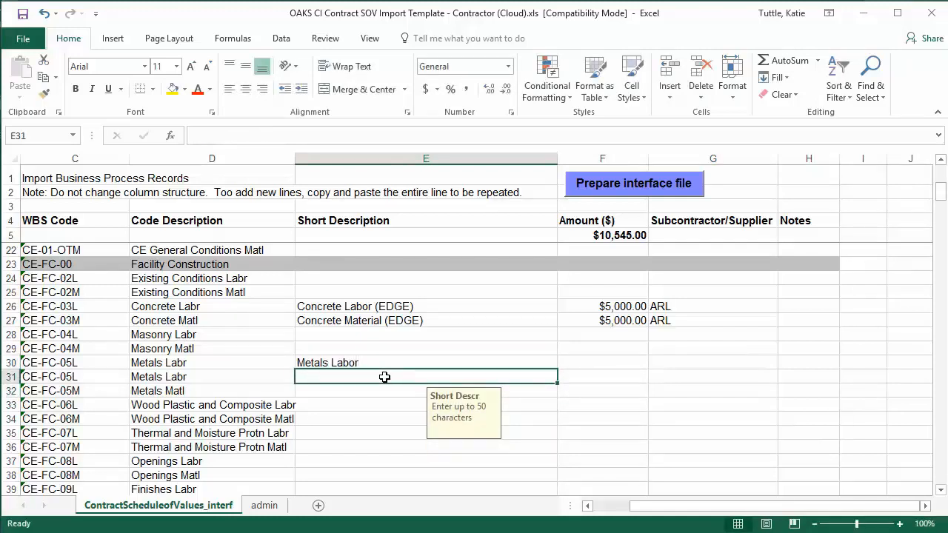
type("Metals ")
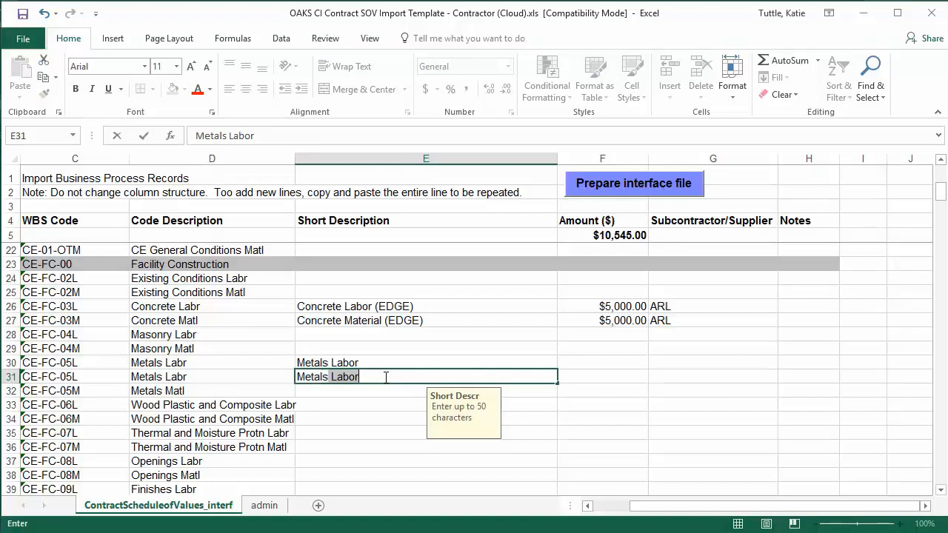
type("Labor (E")
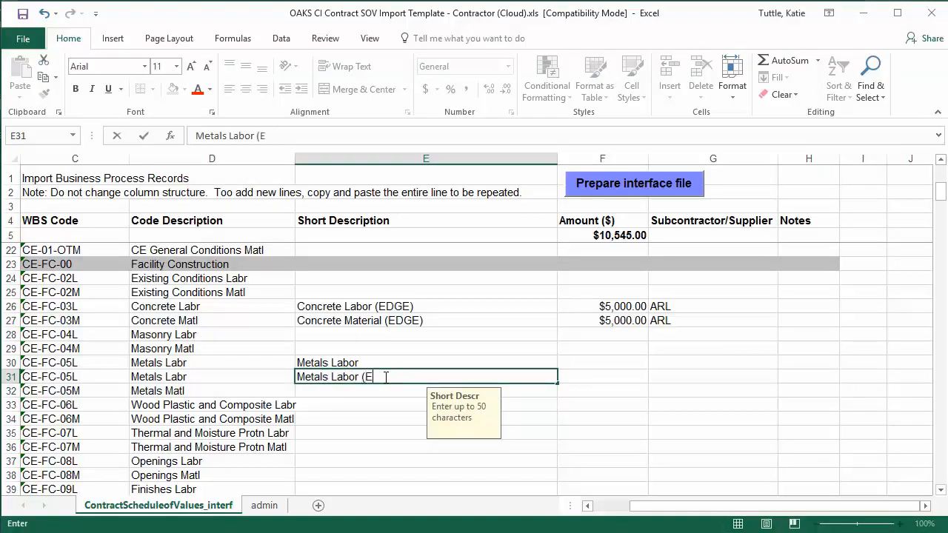
type("DGE)")
Step: Set the amount of both Metals Labr lines to 5000 and the EDGE line's subcontractor/supplier to ARL
left_click(606, 362)
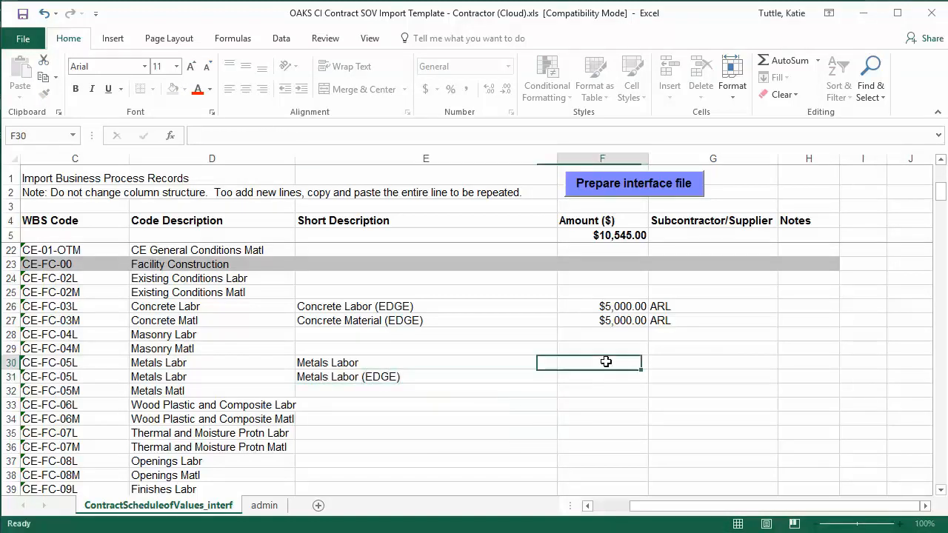
type("5000")
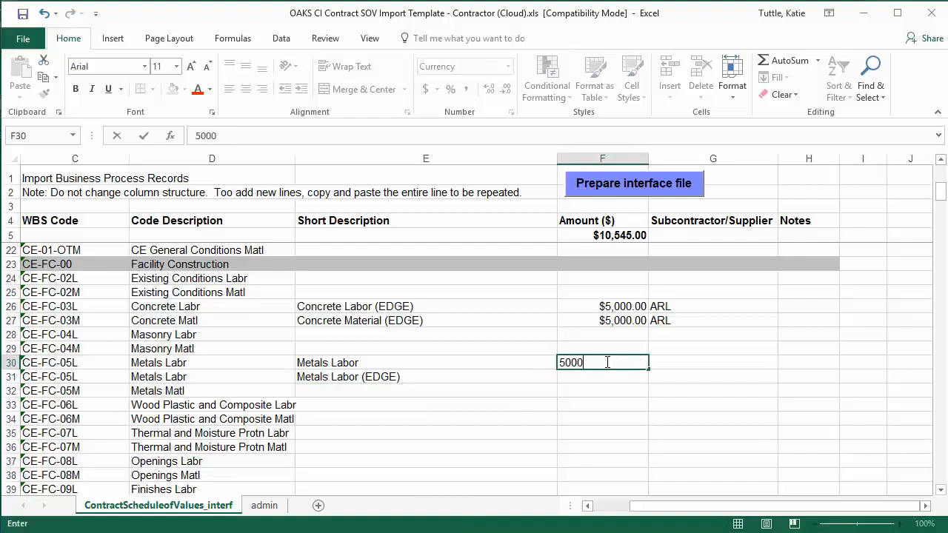
key("Return")
type("5000")
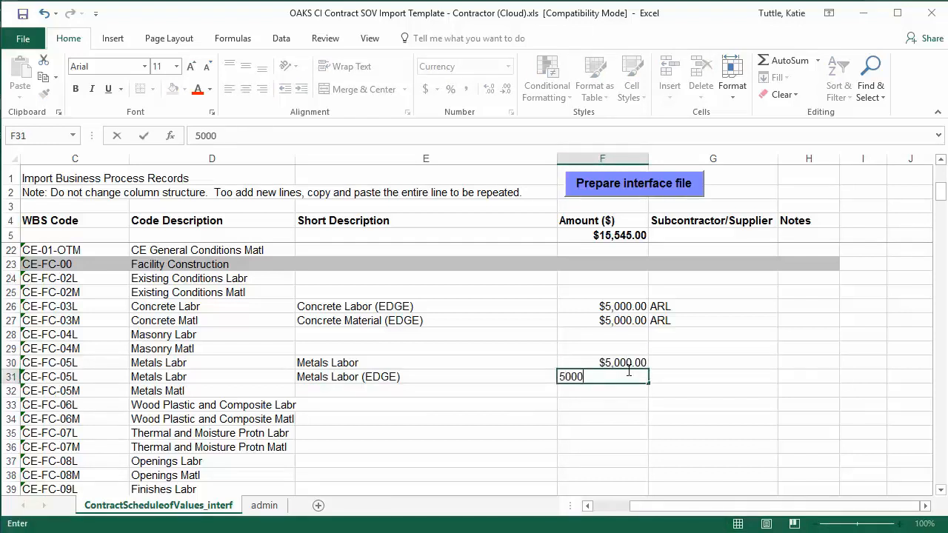
left_click(675, 376)
type("ARL")
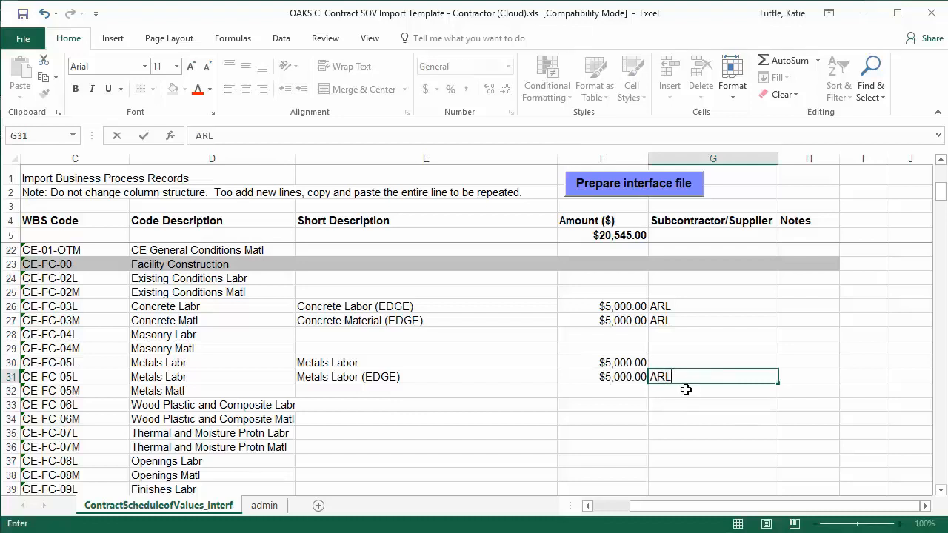
key("Return")
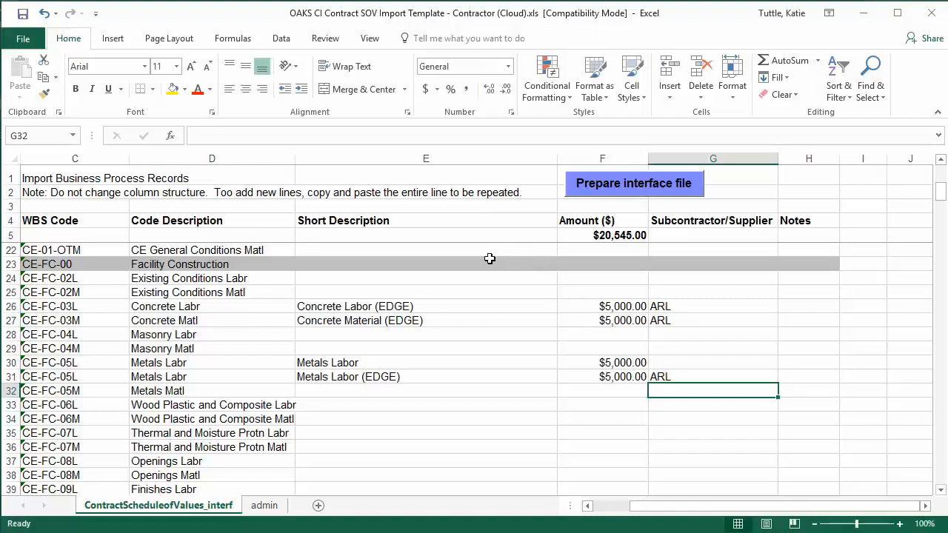
Step: Save a copy of the workbook to the Desktop as "SOV Test Import" in Excel 97-2003 format
left_click(32, 45)
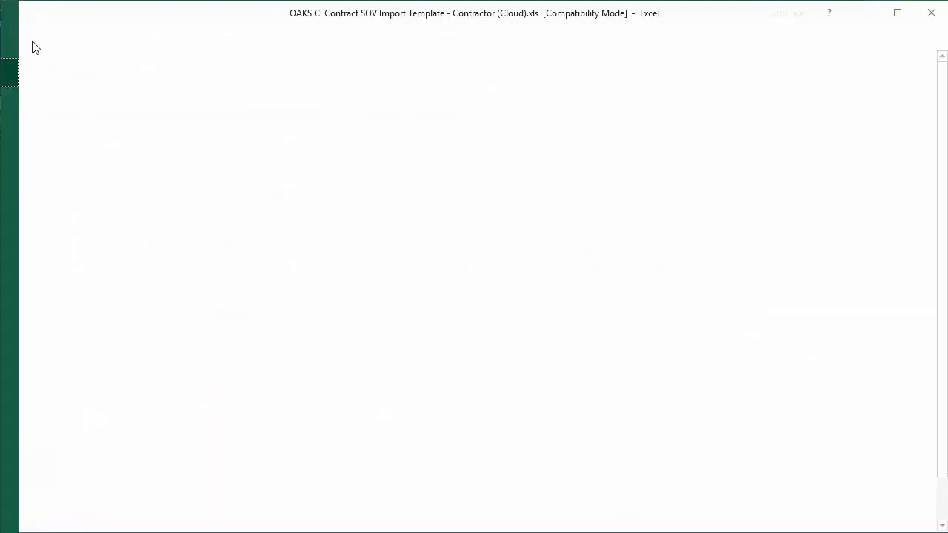
left_click(36, 185)
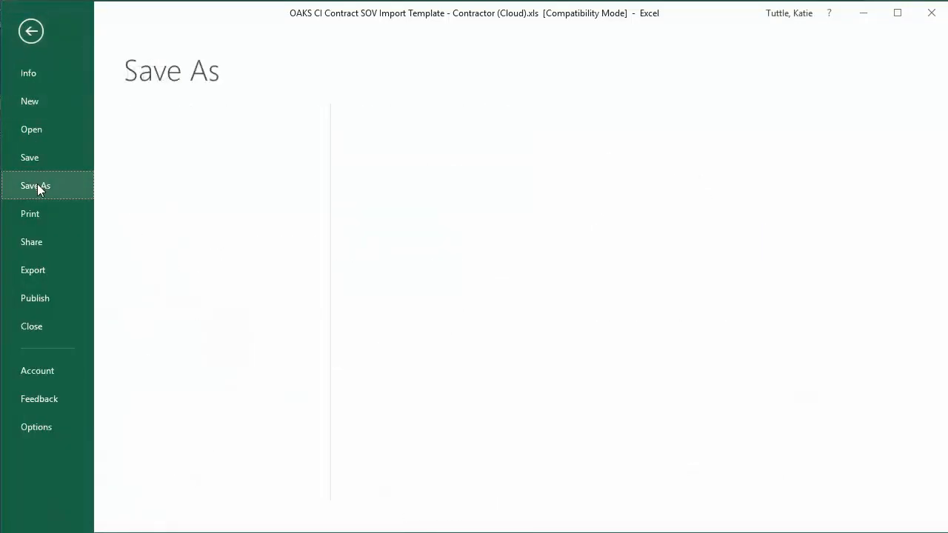
left_click(169, 340)
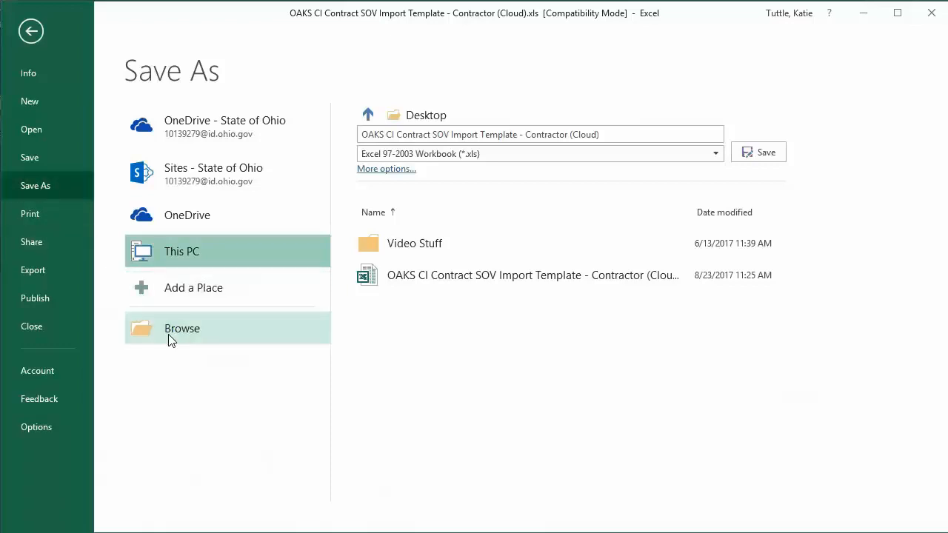
left_click(55, 159)
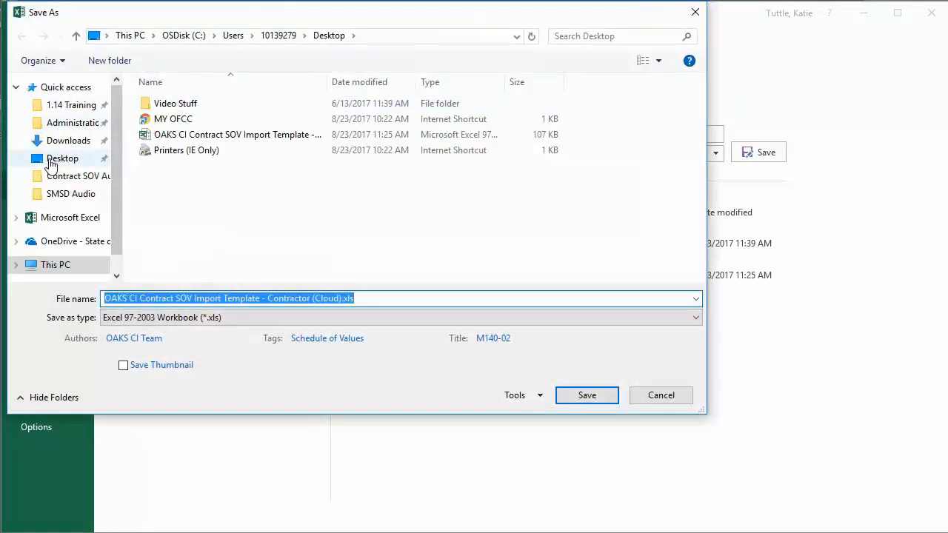
left_click(316, 297)
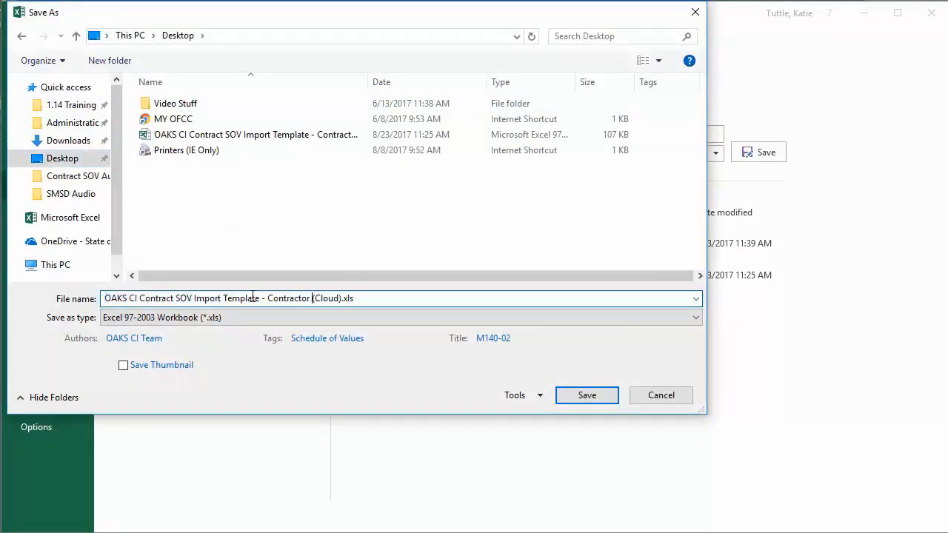
left_click_drag(342, 297, 68, 283)
type("SOV Test ")
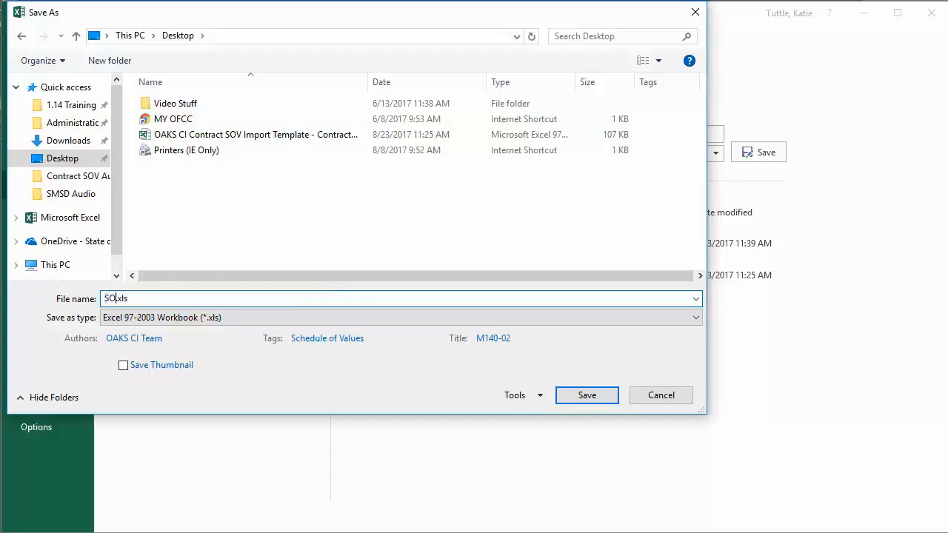
type("Import")
left_click(588, 395)
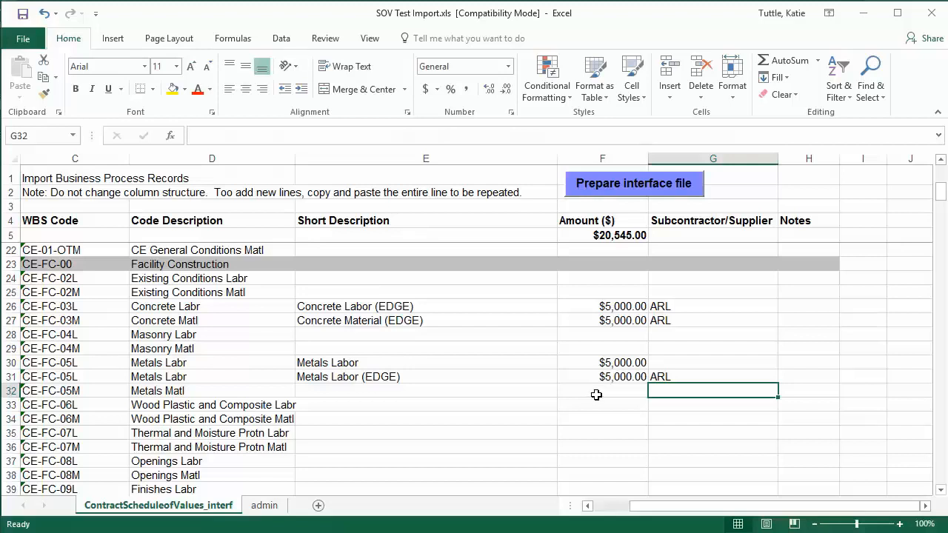
Step: Generate the CSV interface file from the filled-in schedule of values and let the workbook close
left_click(664, 192)
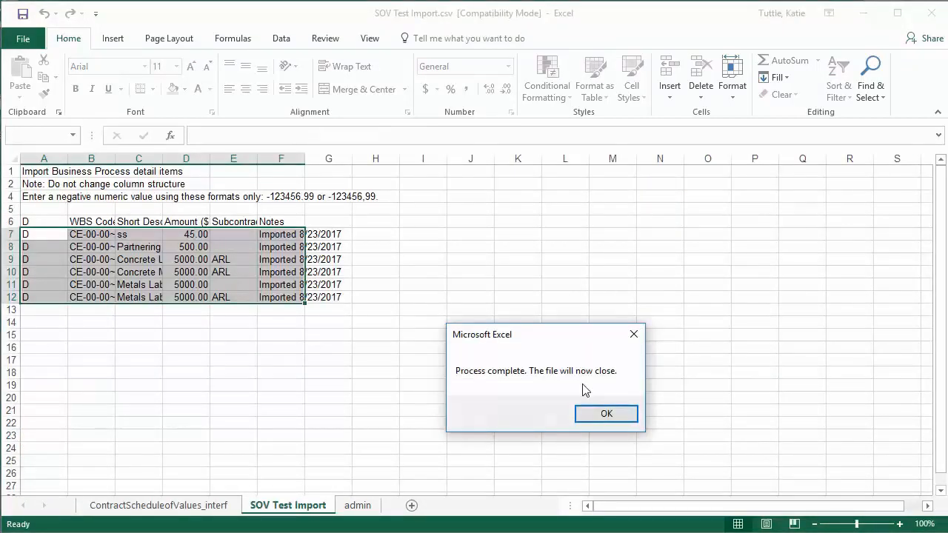
left_click(607, 417)
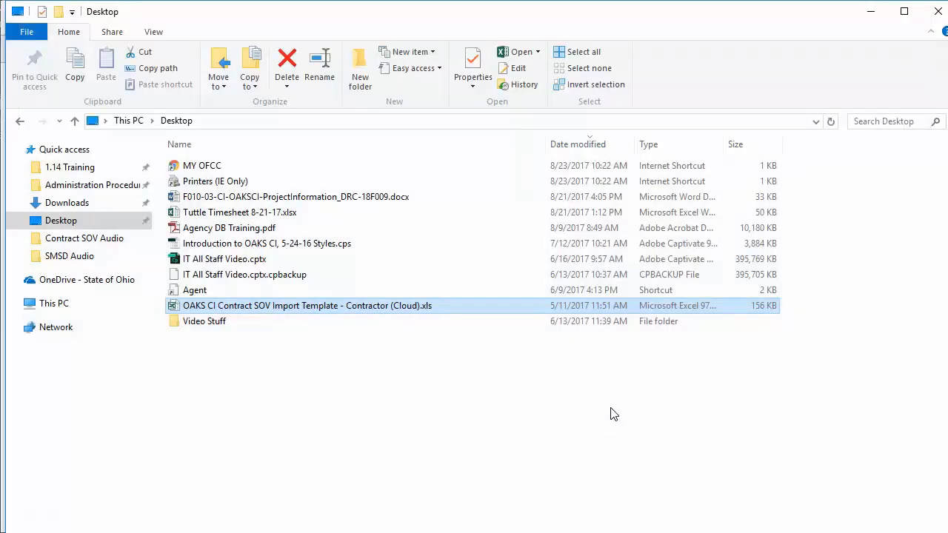
Step: Close the Desktop folder and the Standard Forms web page to return to Primavera Unifier
left_click(556, 404)
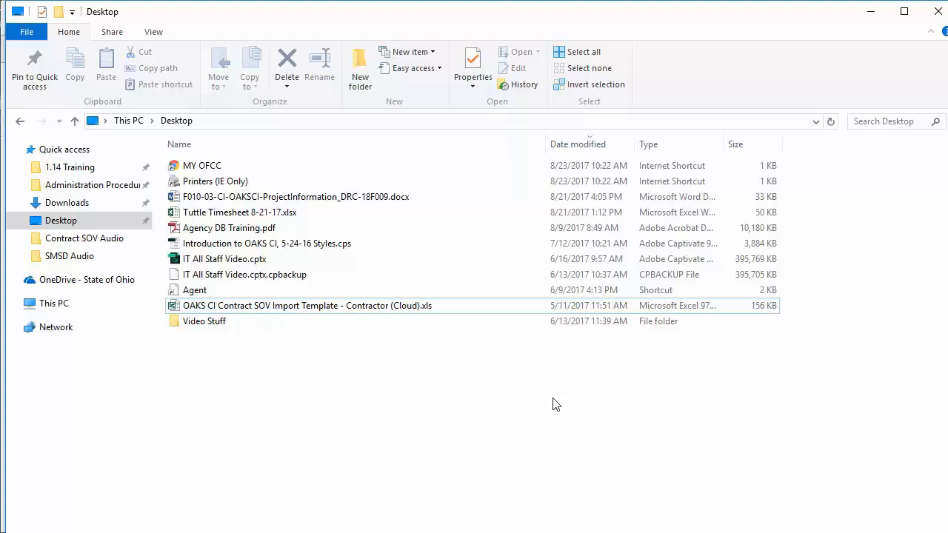
left_click(937, 16)
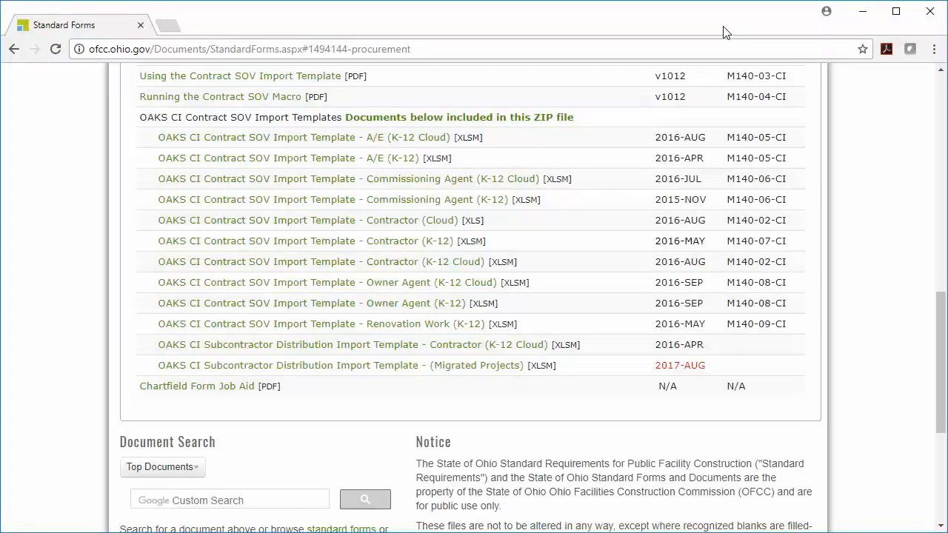
left_click(930, 11)
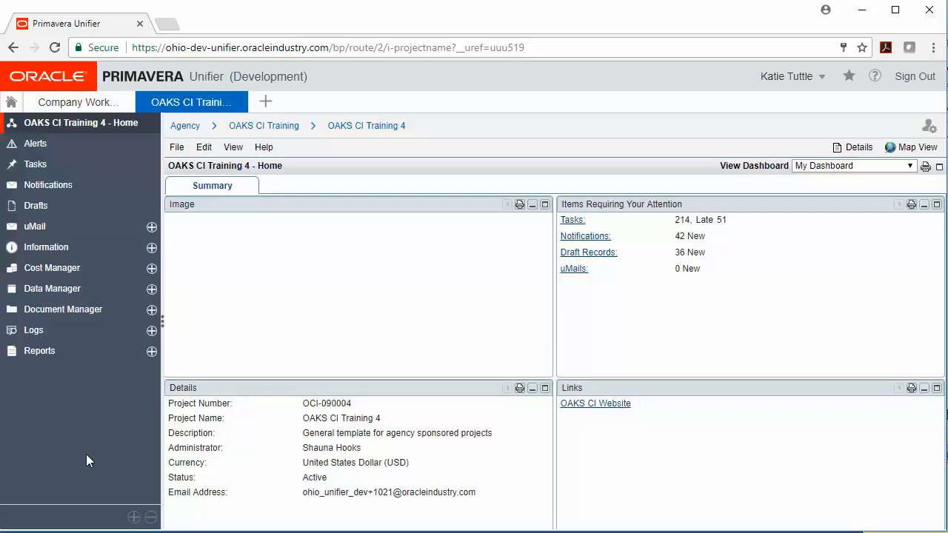
Step: Open the Contract Schedule of Values log of the OAKS CI Training 4 project
left_click(83, 335)
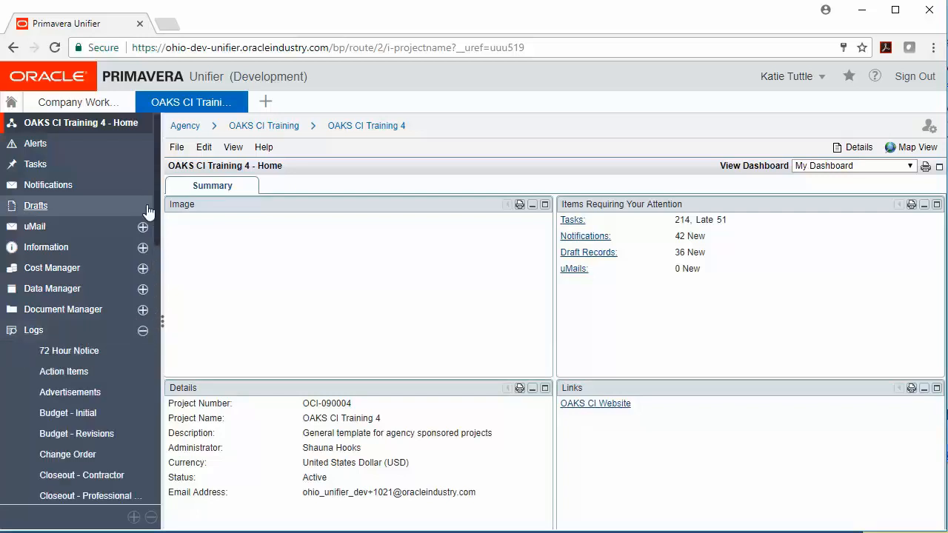
left_click_drag(156, 210, 152, 314)
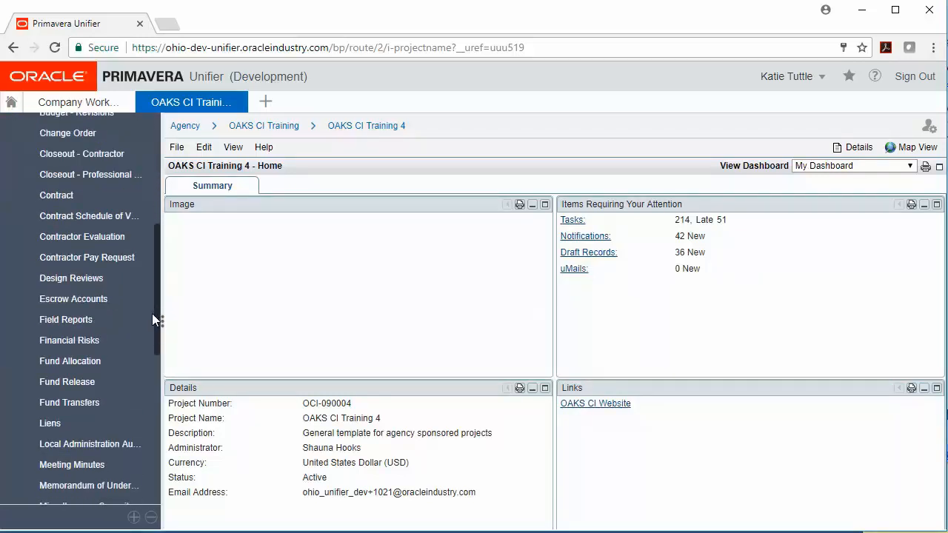
left_click(107, 216)
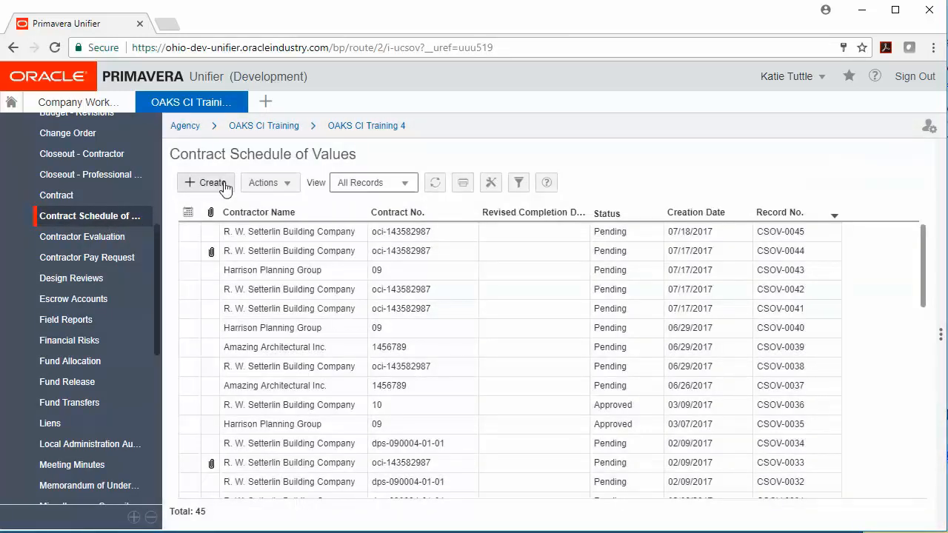
Step: Create a Contract Schedule of Values record, enter its title for the contracting company's SOV, and assign the contract titled "Wednesday's Training"
left_click(220, 184)
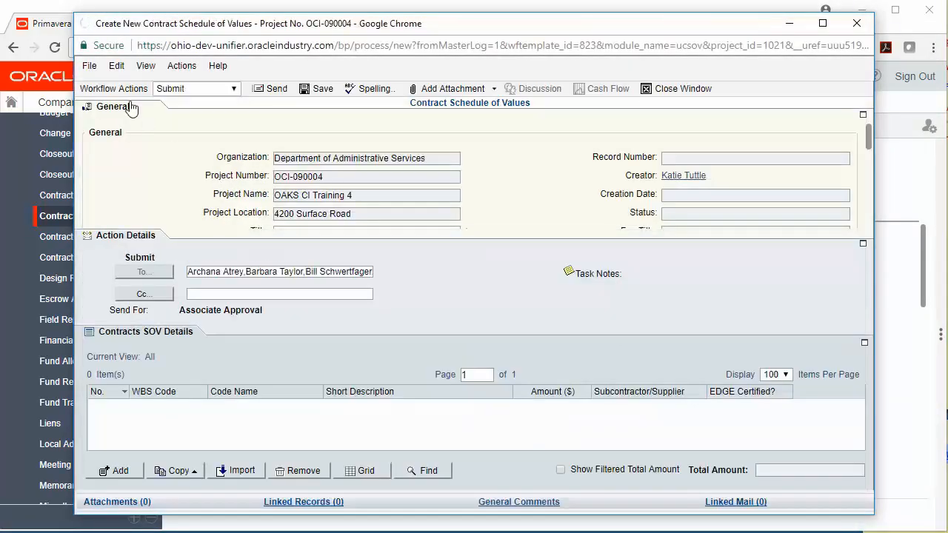
left_click(131, 108)
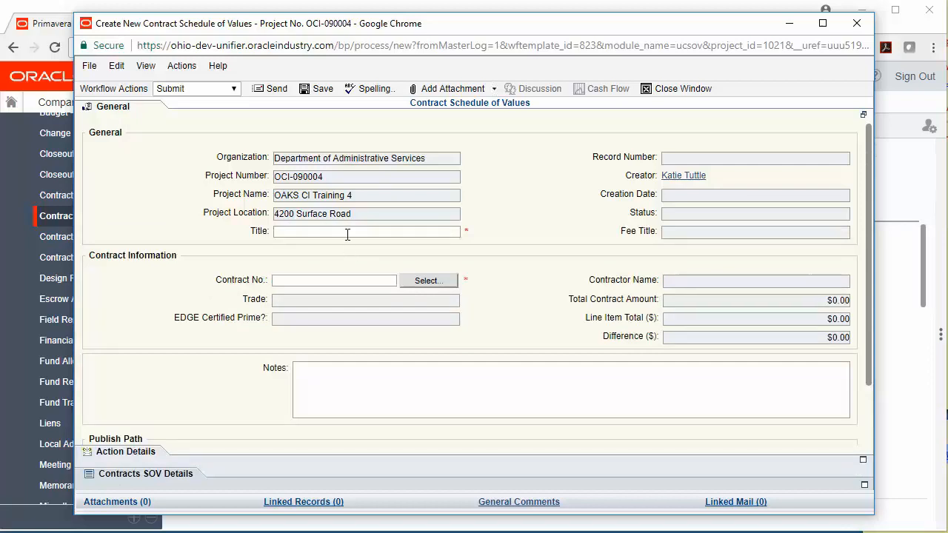
left_click(347, 234)
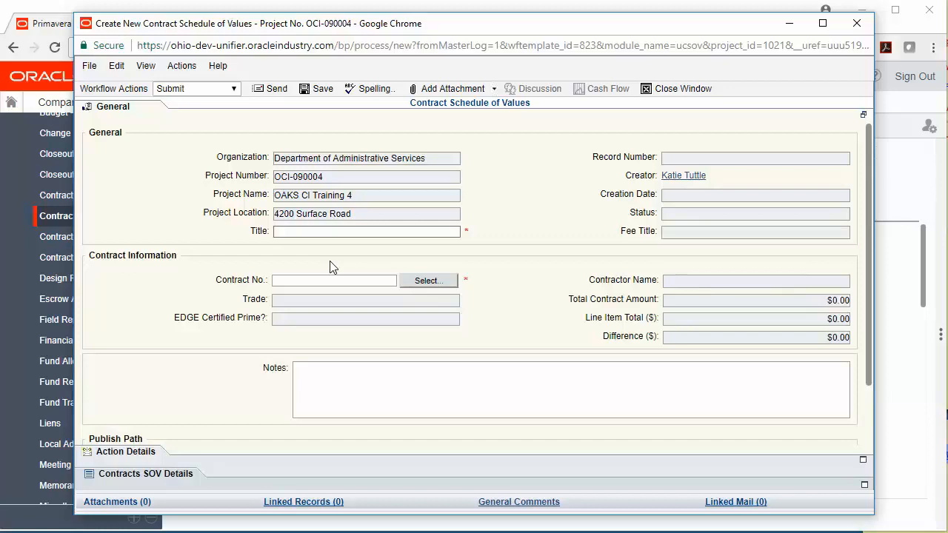
type("Katie's Contracting SOV")
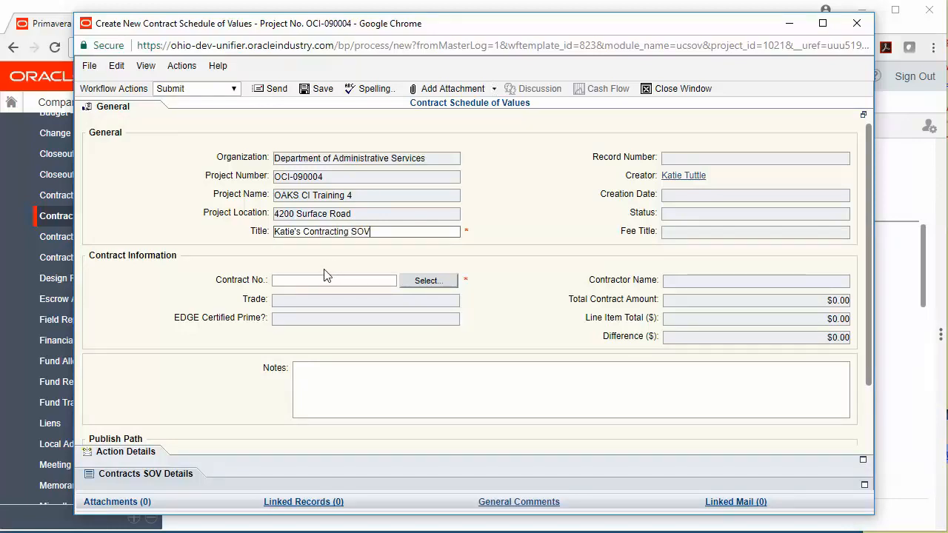
left_click(428, 282)
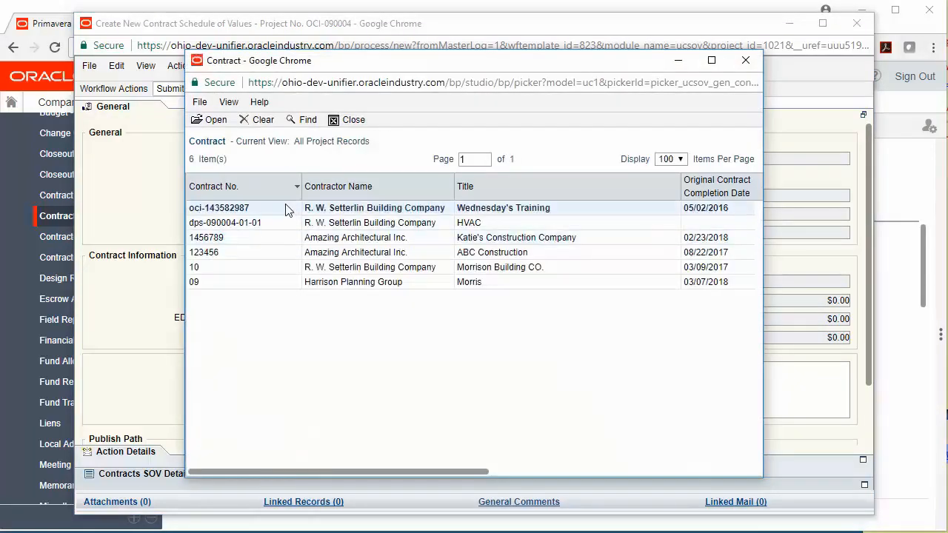
left_click(231, 122)
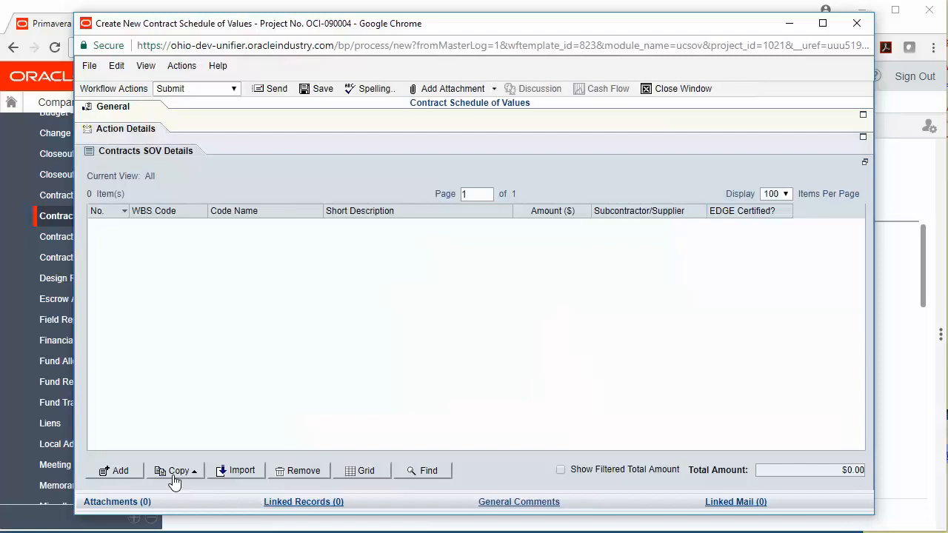
Step: Import SOV Test Import.csv from the Desktop into the record's Contracts SOV Details without adding attachments
left_click(250, 475)
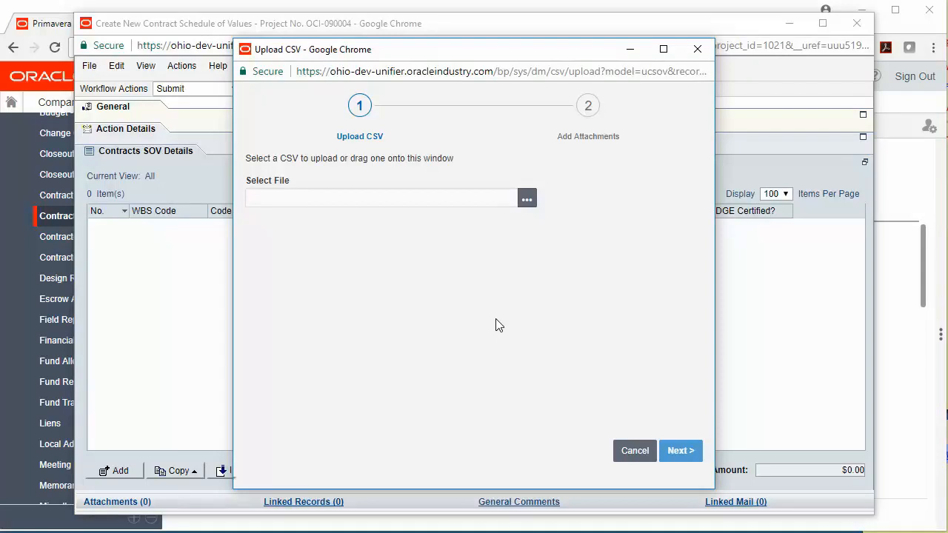
left_click(527, 198)
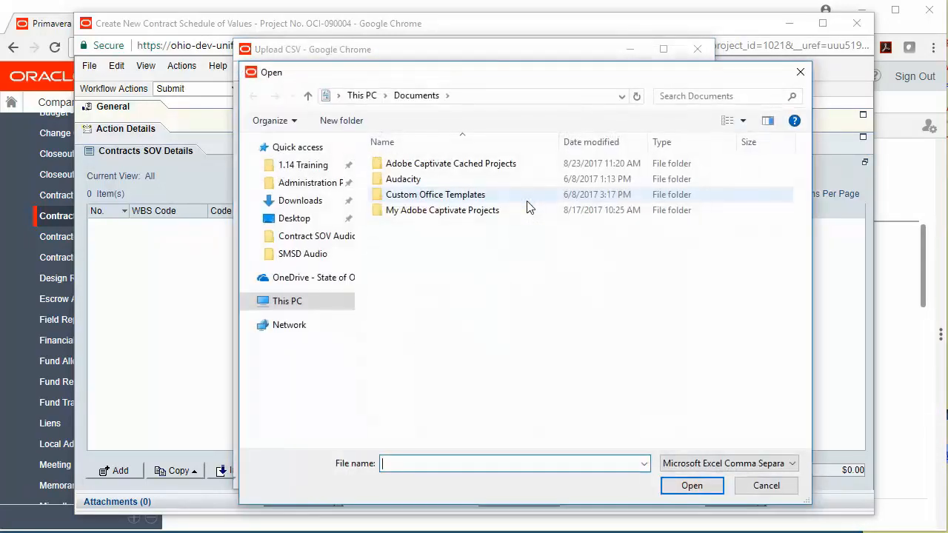
left_click(312, 217)
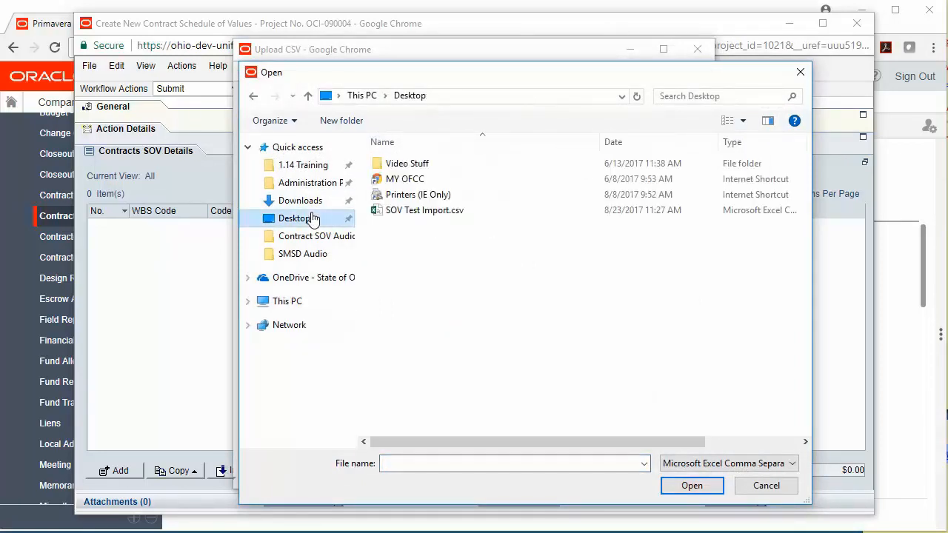
left_click(440, 212)
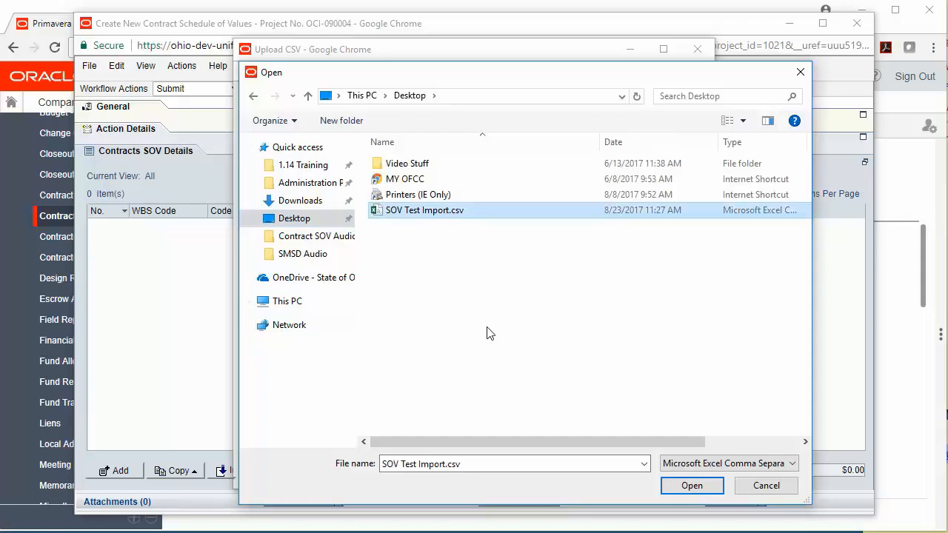
left_click(689, 489)
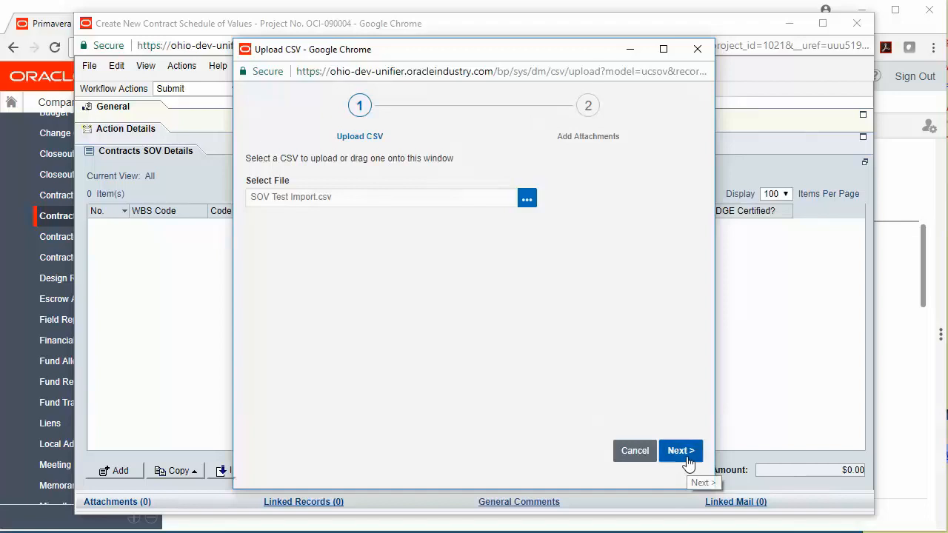
left_click(681, 451)
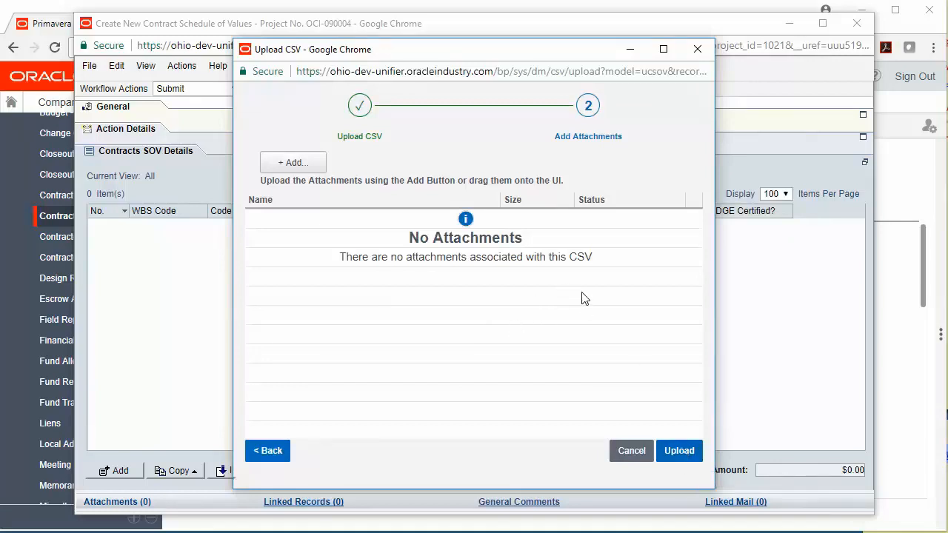
left_click(678, 451)
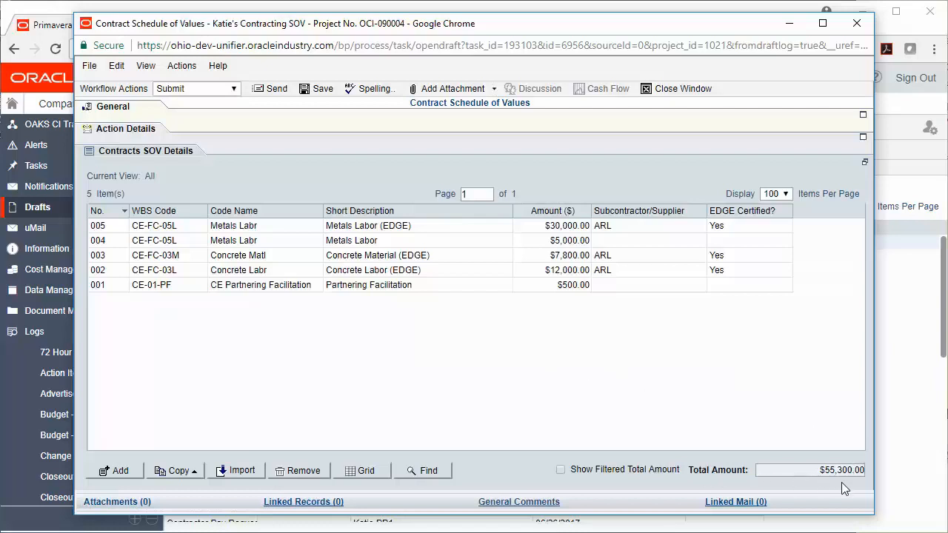
Step: Check the record's contract amounts and recipients, and submit it for Associate Approval
left_click(144, 111)
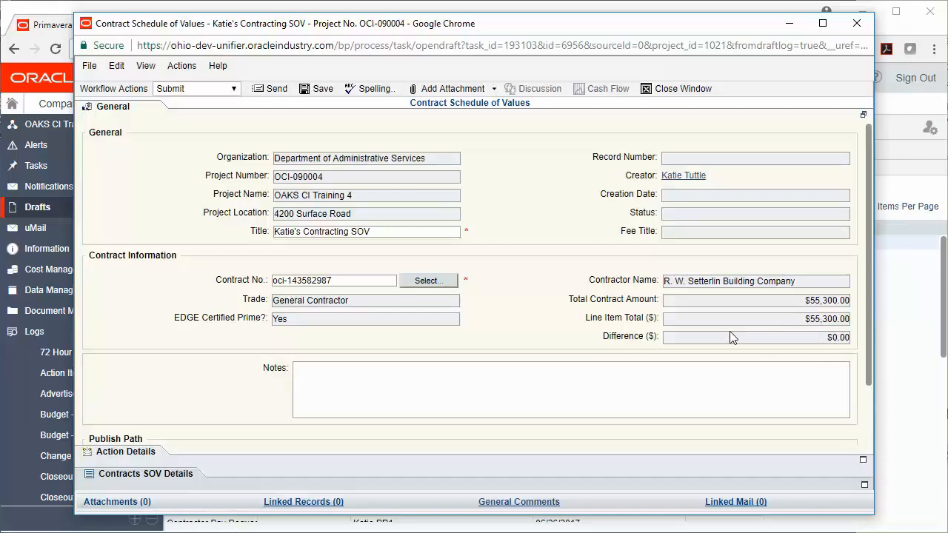
left_click(146, 452)
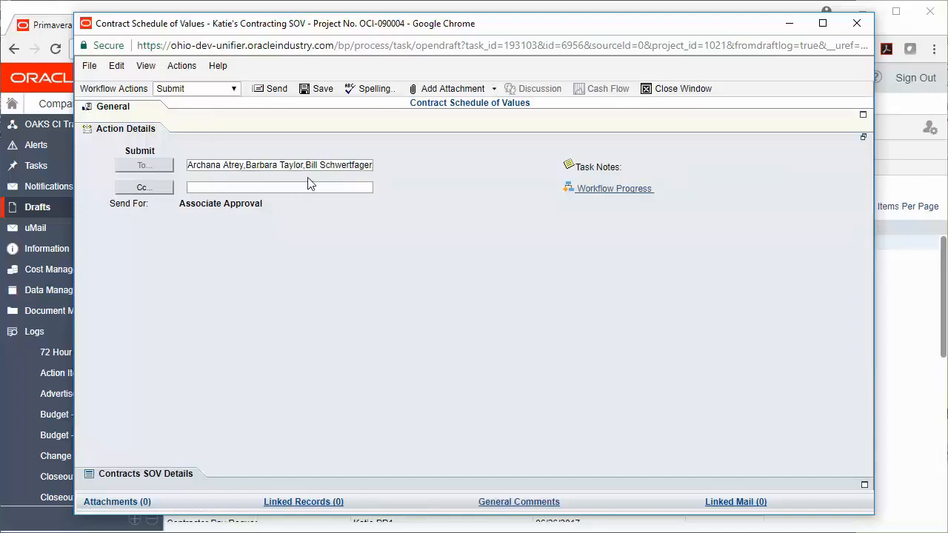
left_click(278, 93)
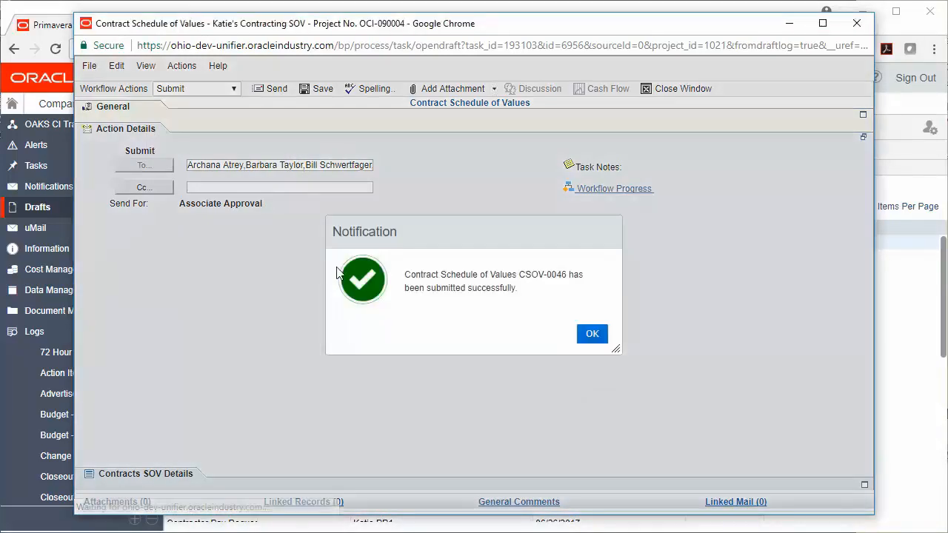
left_click(593, 335)
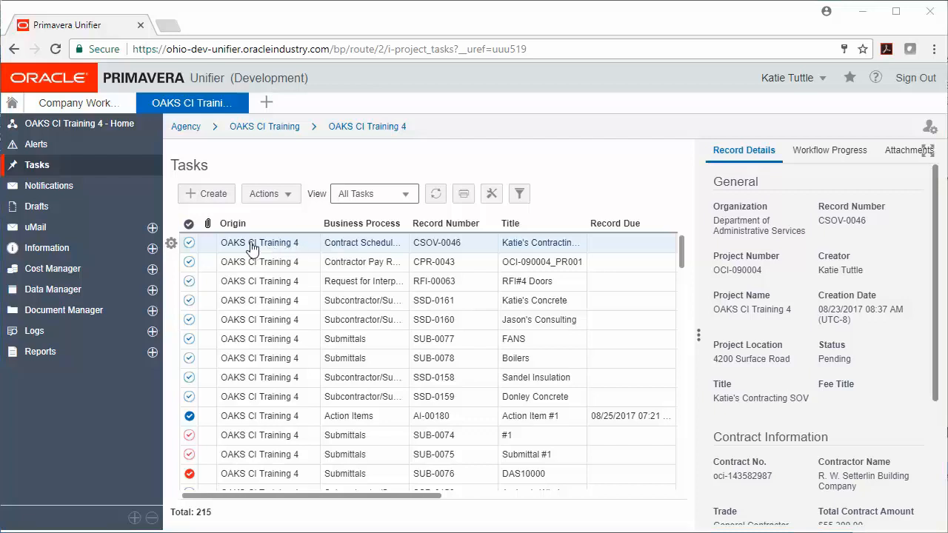
Step: Open the CSOV-0046 task, read its general comments, and accept the task for updating
left_click(173, 247)
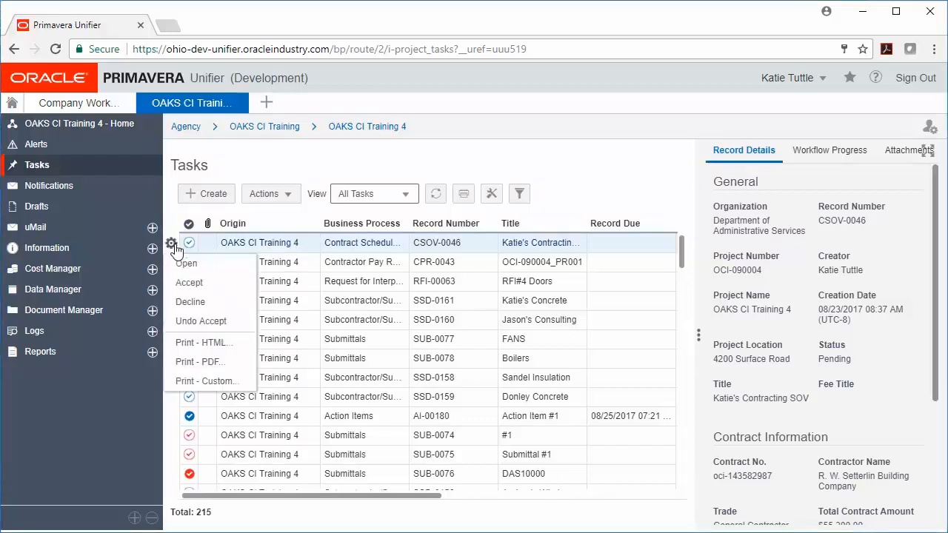
left_click(208, 271)
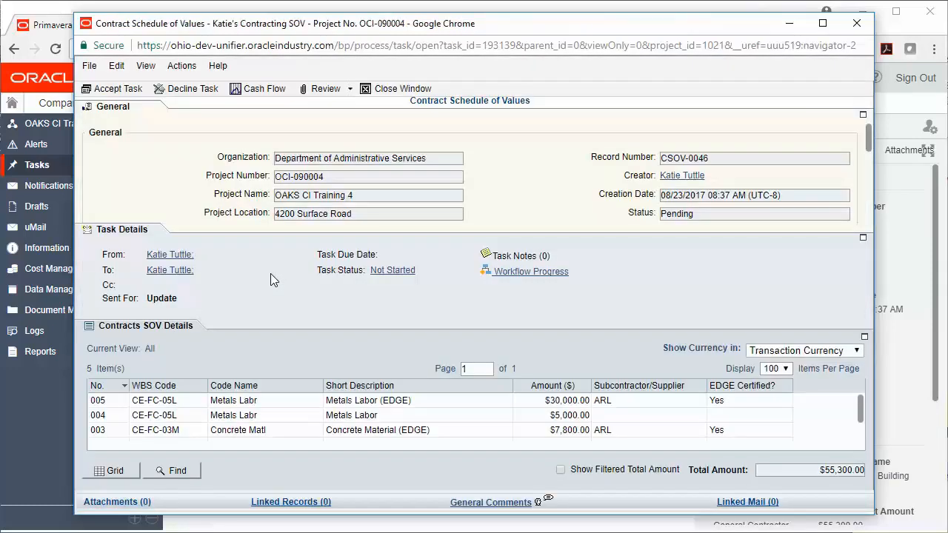
left_click(510, 505)
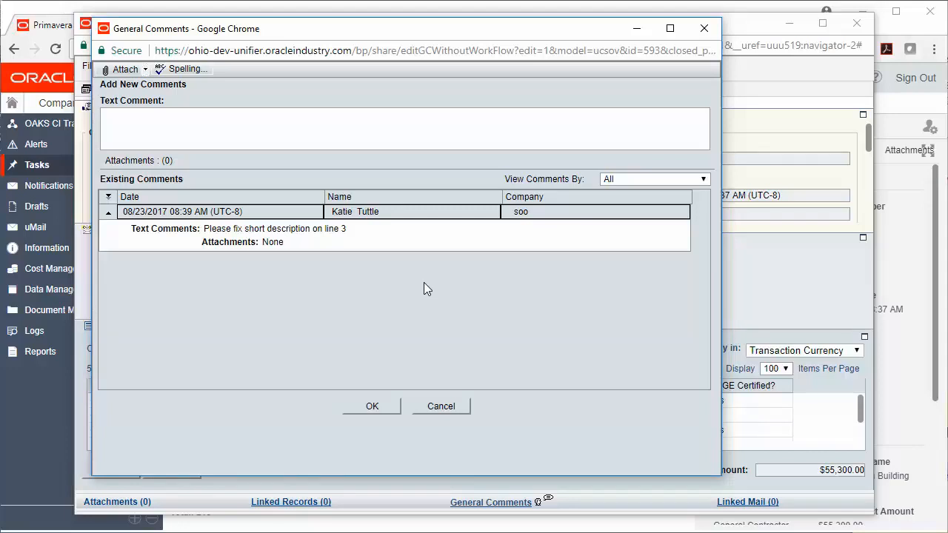
left_click(703, 28)
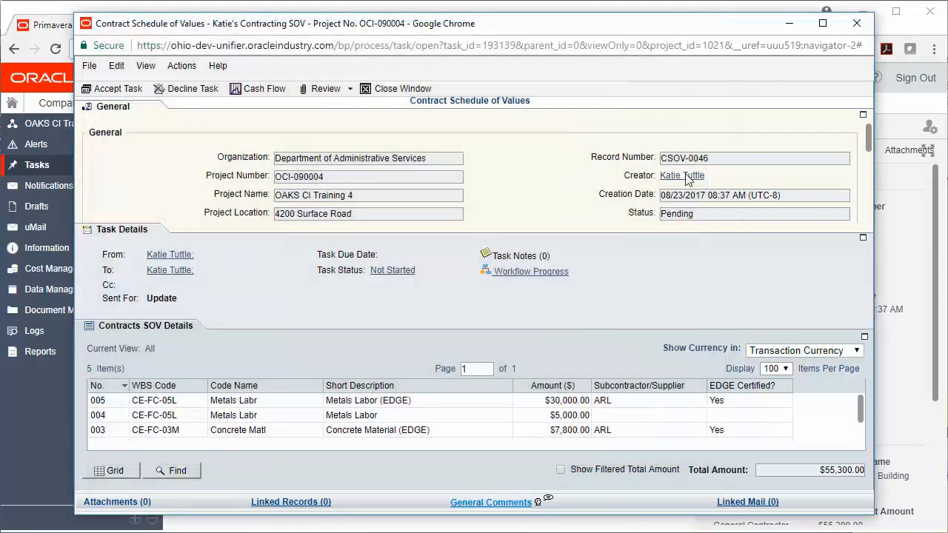
left_click(129, 90)
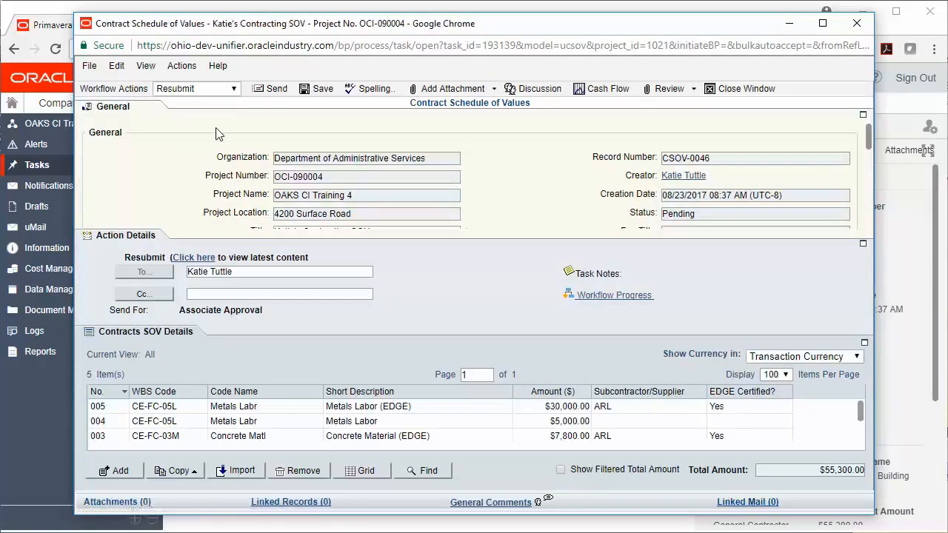
Step: Copy line item 003 without attachments and save the copy with the short description "Concrete Material for Slab (EDGE)"
left_click(182, 338)
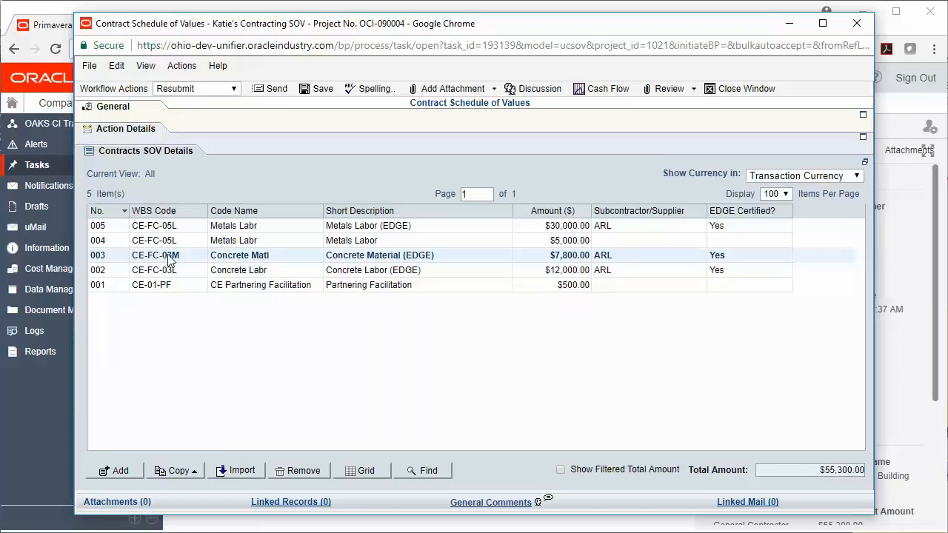
left_click(191, 475)
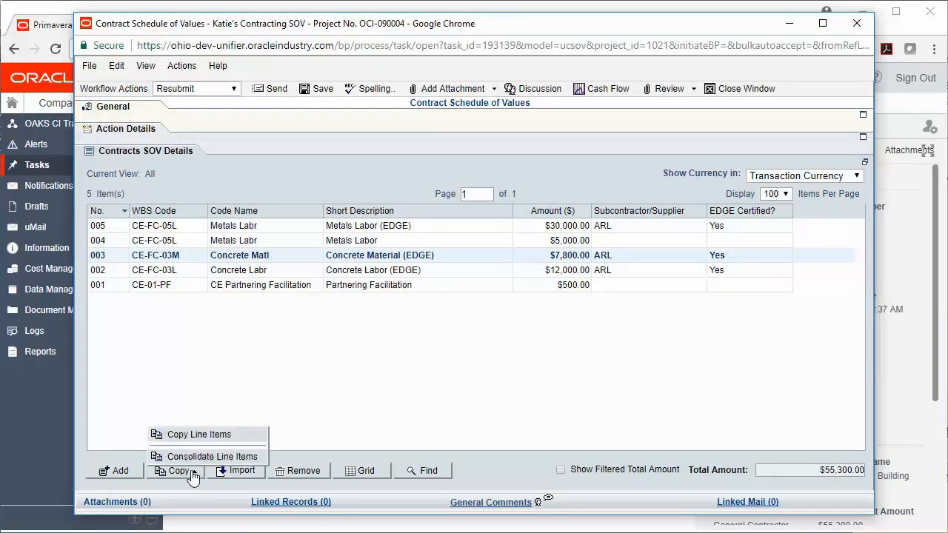
left_click(239, 436)
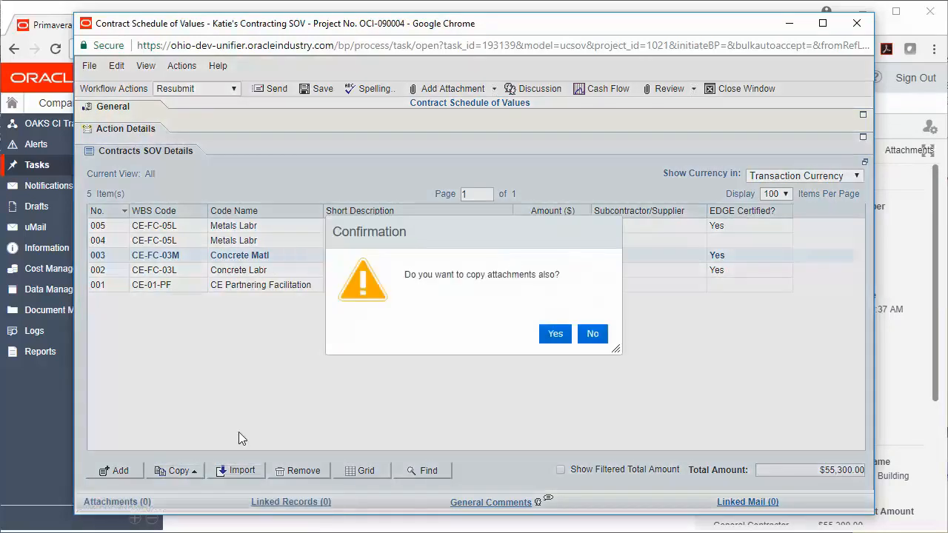
left_click(595, 335)
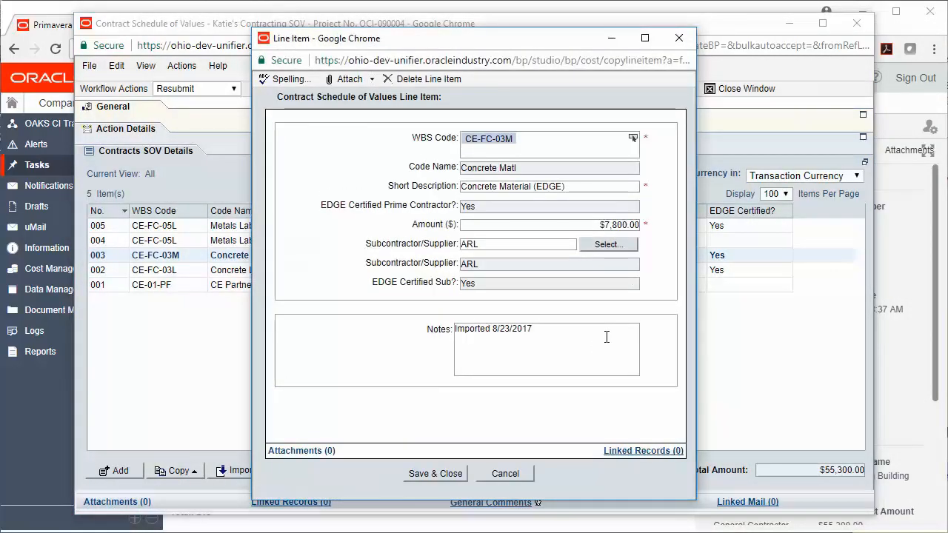
left_click(533, 186)
type("for Slab")
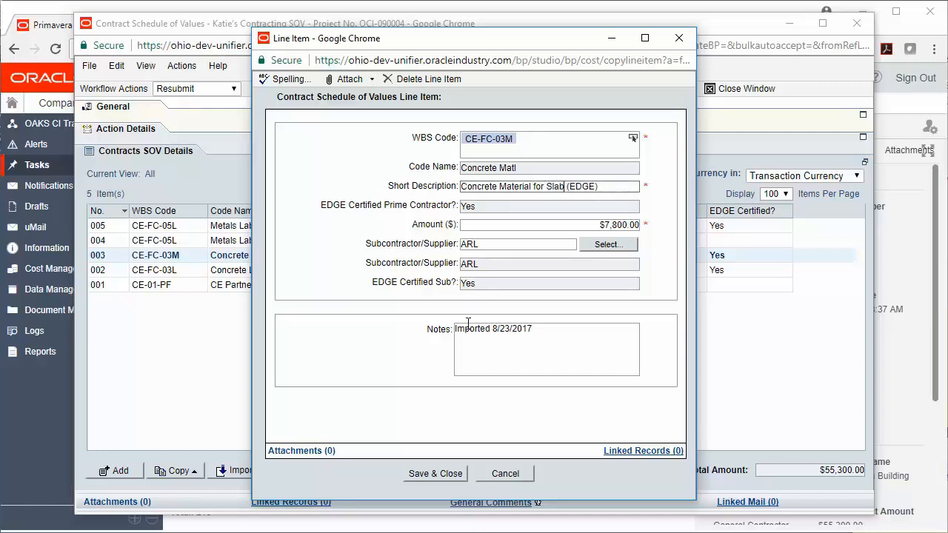
left_click(440, 476)
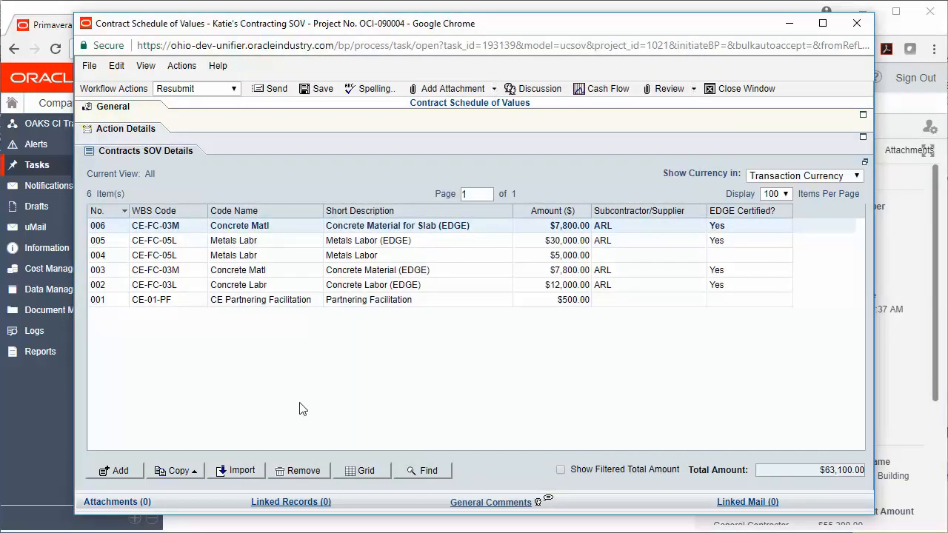
Step: Remove the original Concrete Material (EDGE) line item 003 from the schedule of values
left_click(312, 230)
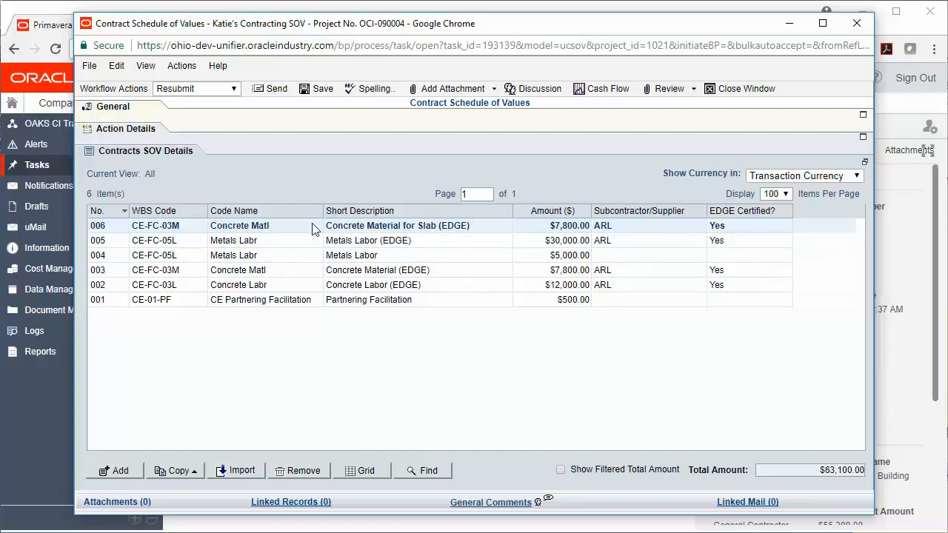
left_click(201, 273)
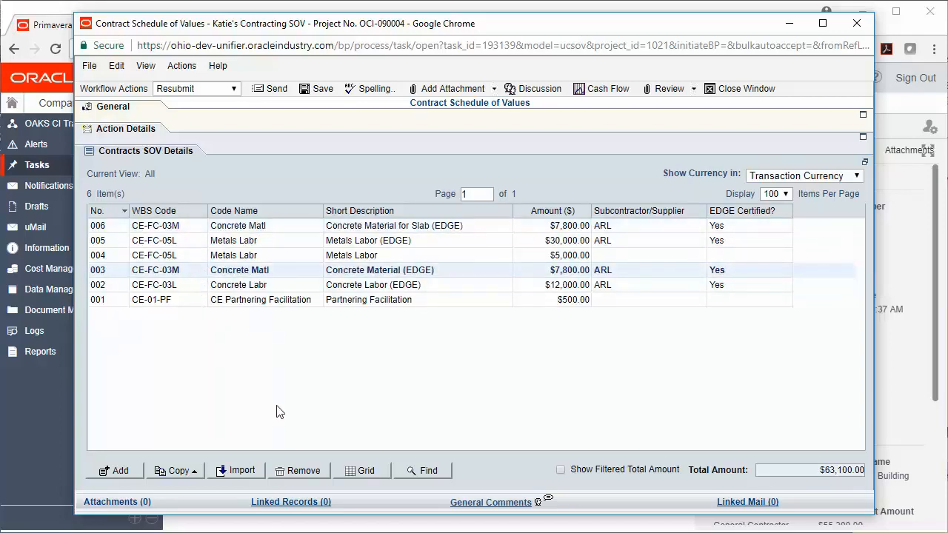
left_click(304, 478)
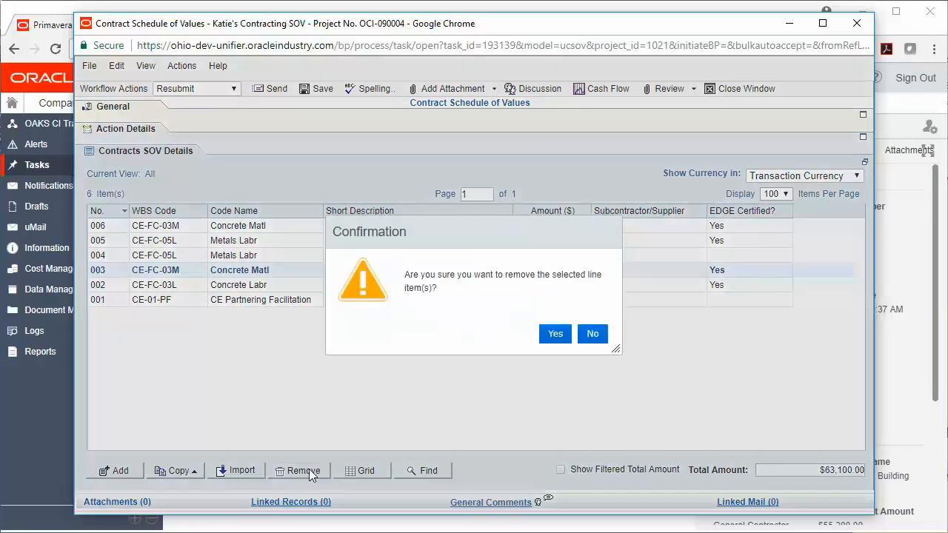
left_click(555, 338)
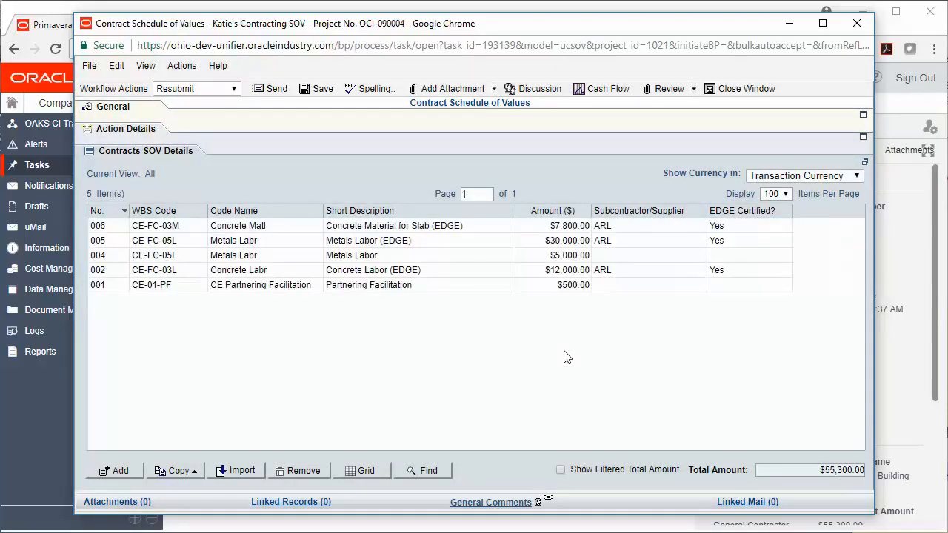
Step: Check the recipient in the action details and resubmit the corrected record for Associate Approval
left_click(137, 131)
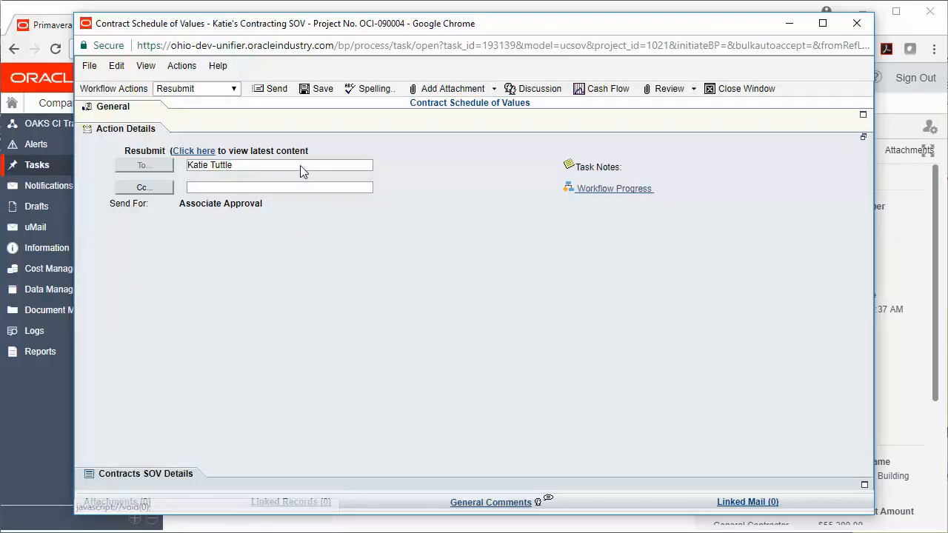
left_click(273, 95)
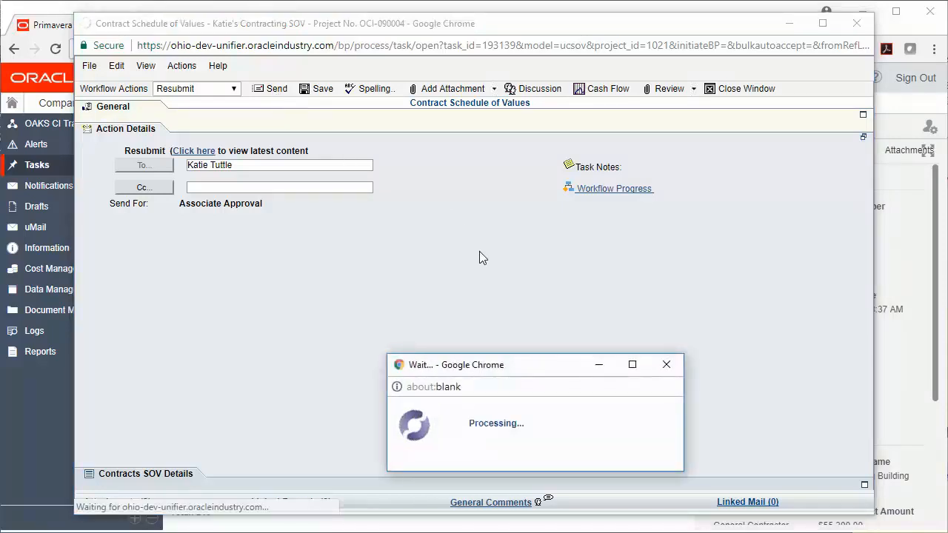